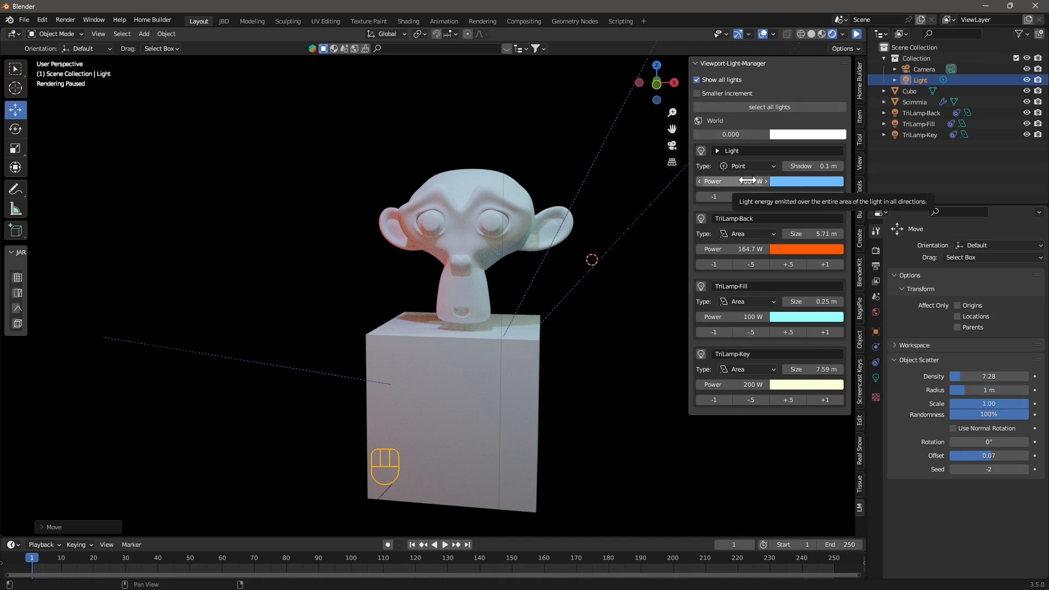
# - Inspect the TriLamp-Back, Fill and Key lights, then enable Show all lights in the light manager
pyautogui.click(916, 114)
pyautogui.click(914, 124)
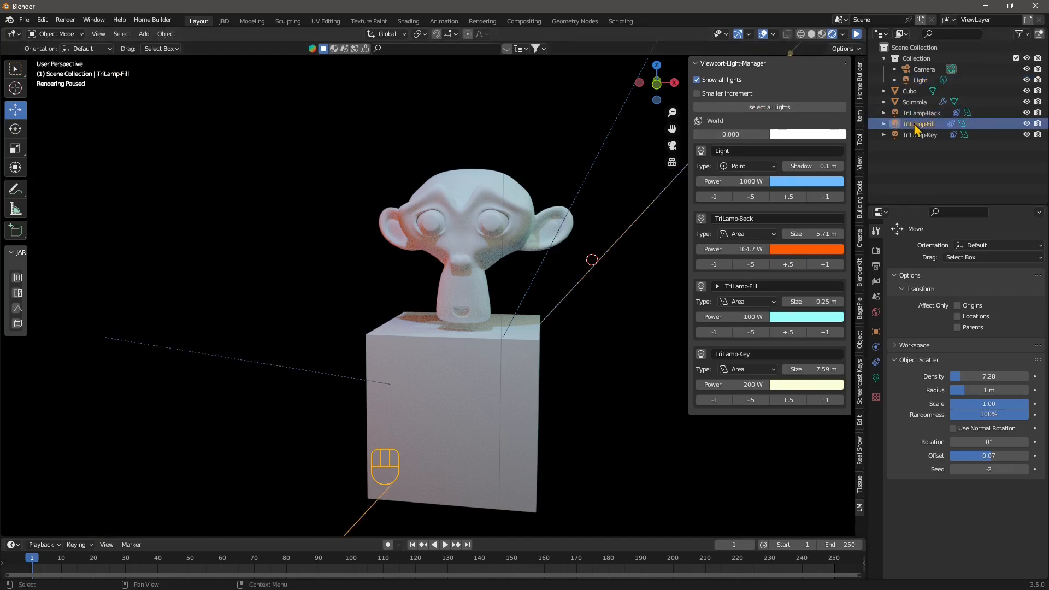
pyautogui.click(915, 136)
pyautogui.click(920, 114)
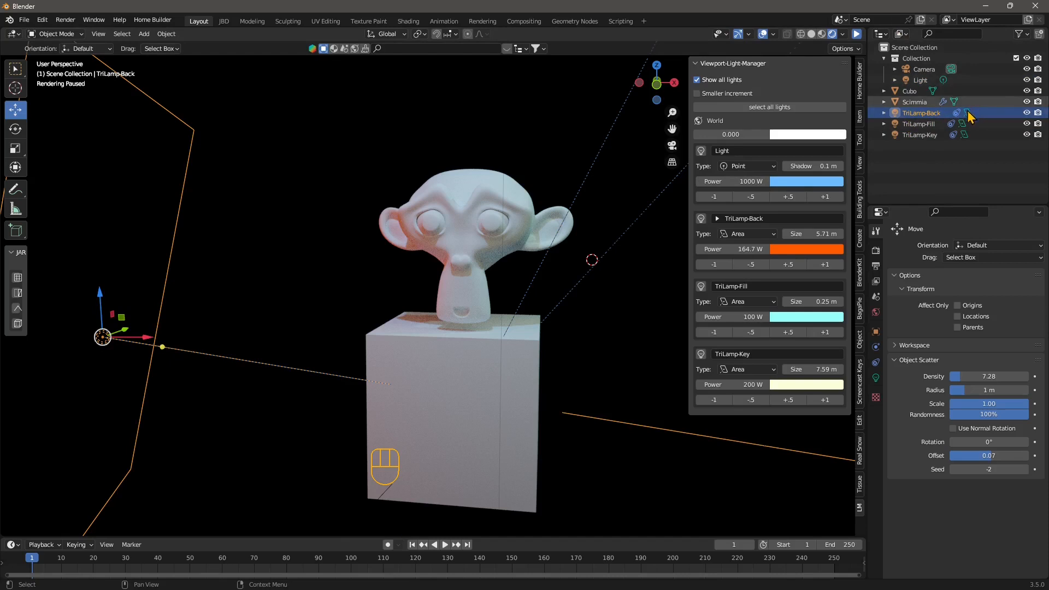
pyautogui.click(918, 133)
pyautogui.click(876, 378)
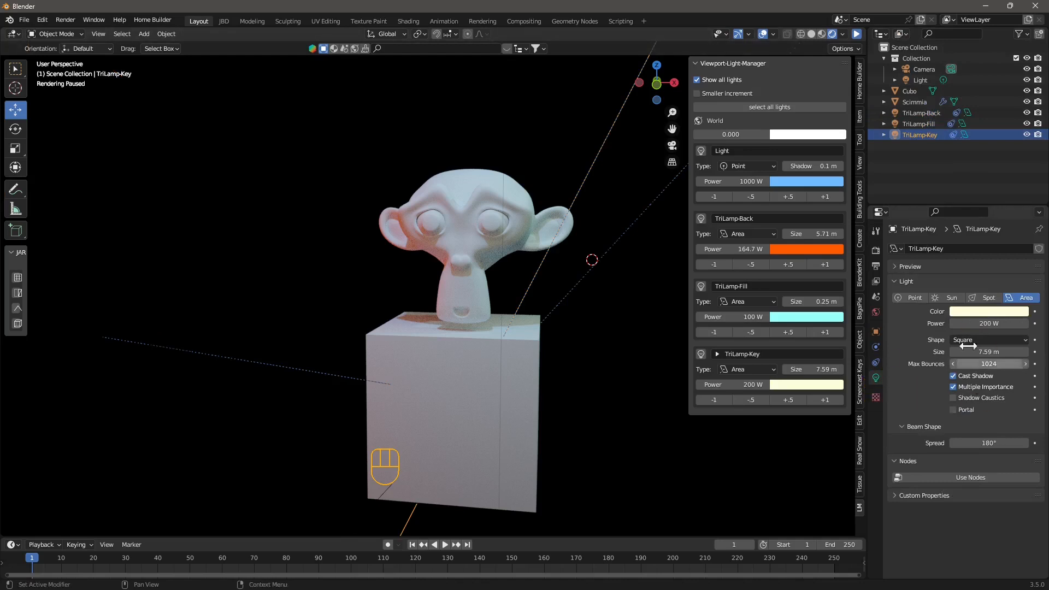
pyautogui.click(918, 124)
pyautogui.click(921, 113)
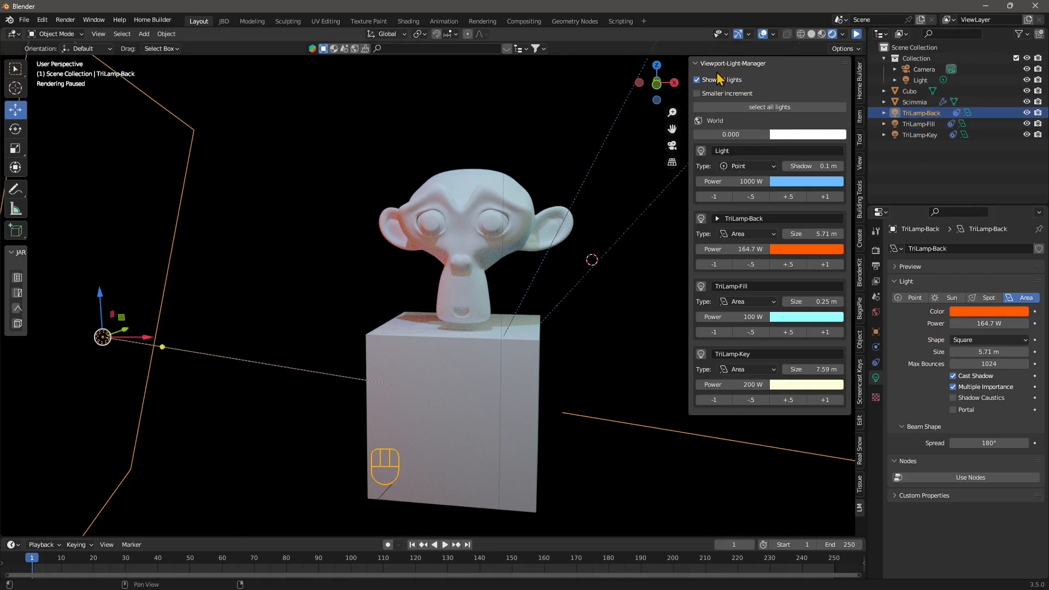
pyautogui.click(697, 79)
# - Start a new General file, discarding the current scene without saving
pyautogui.click(24, 20)
pyautogui.moveTo(39, 32)
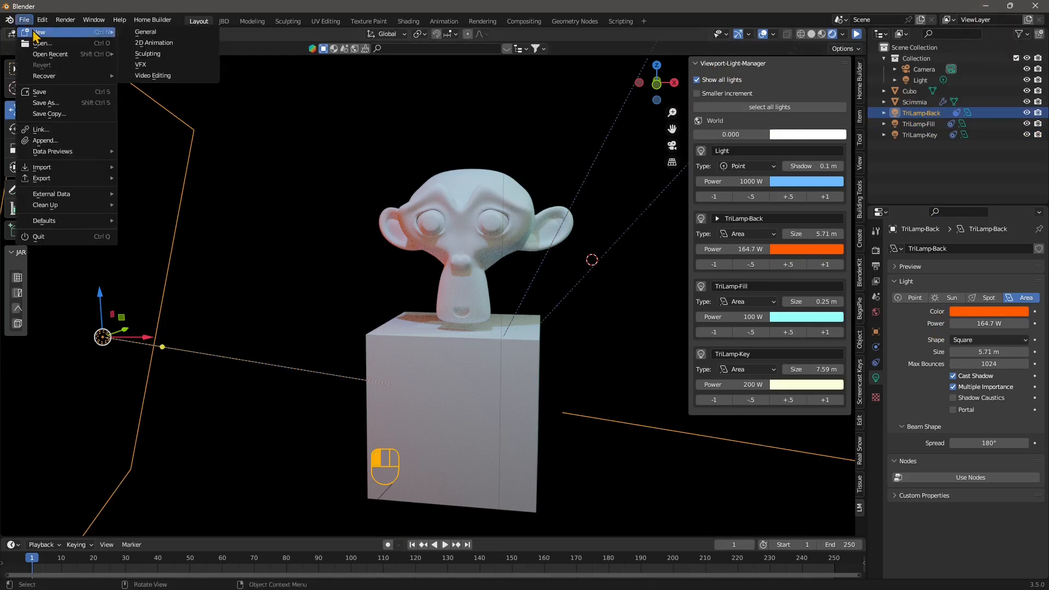
pyautogui.click(147, 34)
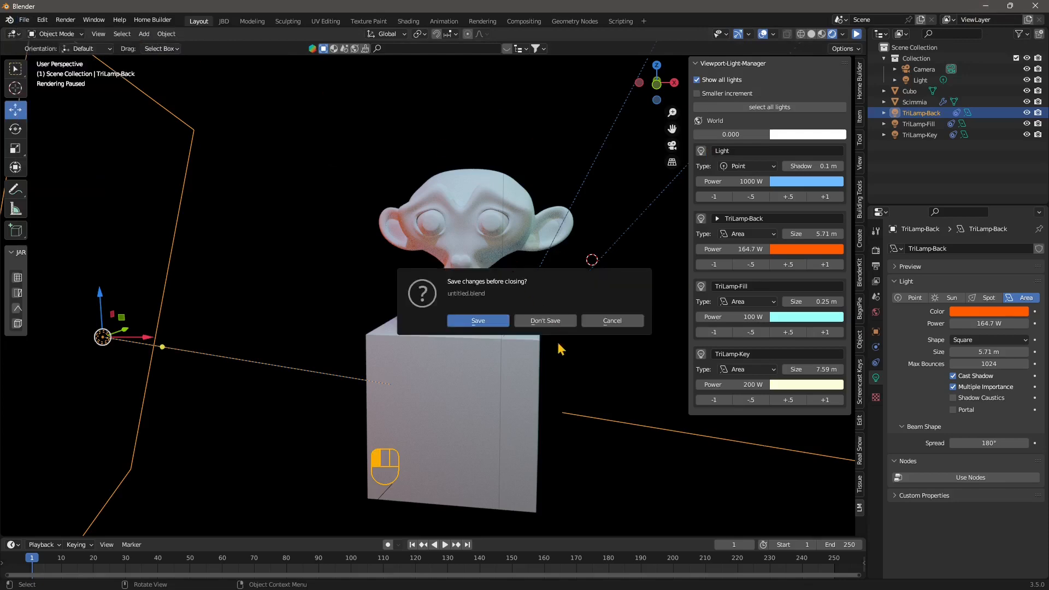
pyautogui.click(555, 325)
pyautogui.moveTo(578, 409); pyautogui.dragTo(558, 386, button='middle')
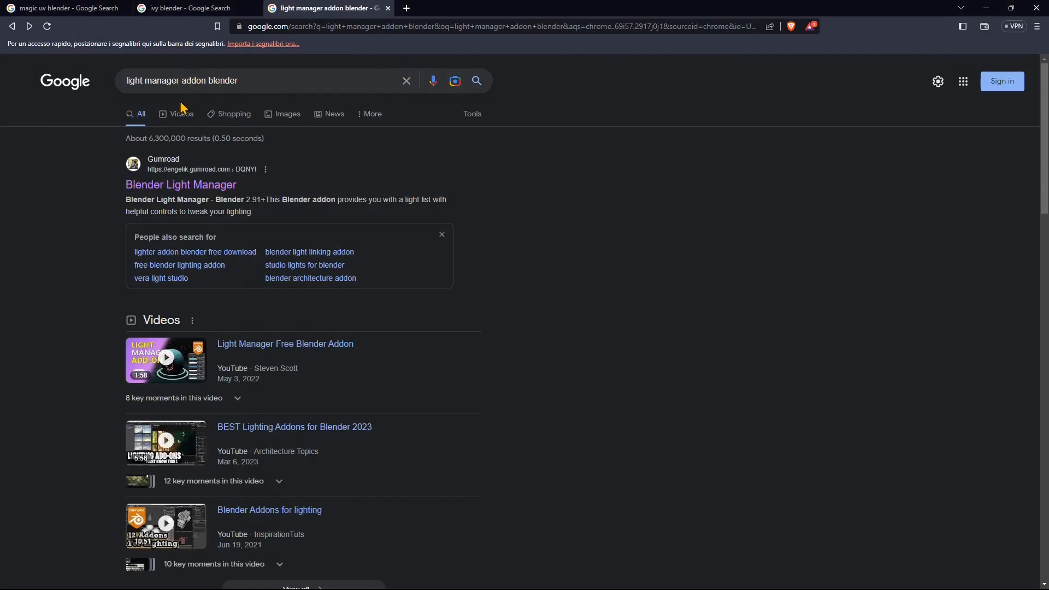
# - Open the 'Blender Light Manager' Gumroad result from the Google search
pyautogui.click(141, 80)
pyautogui.doubleClick(166, 80)
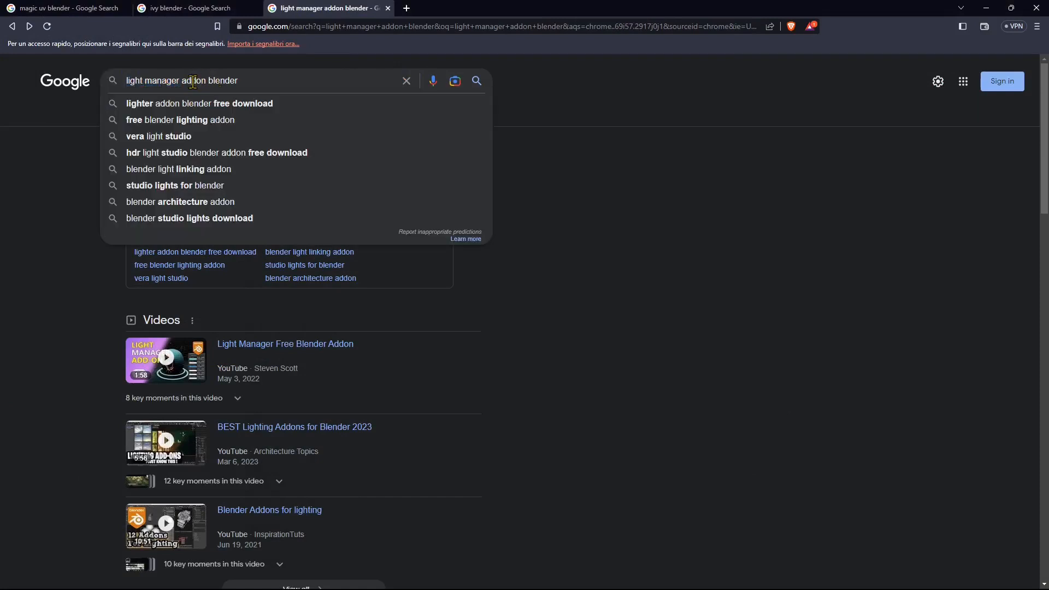
pyautogui.doubleClick(194, 80)
pyautogui.doubleClick(222, 81)
pyautogui.click(613, 221)
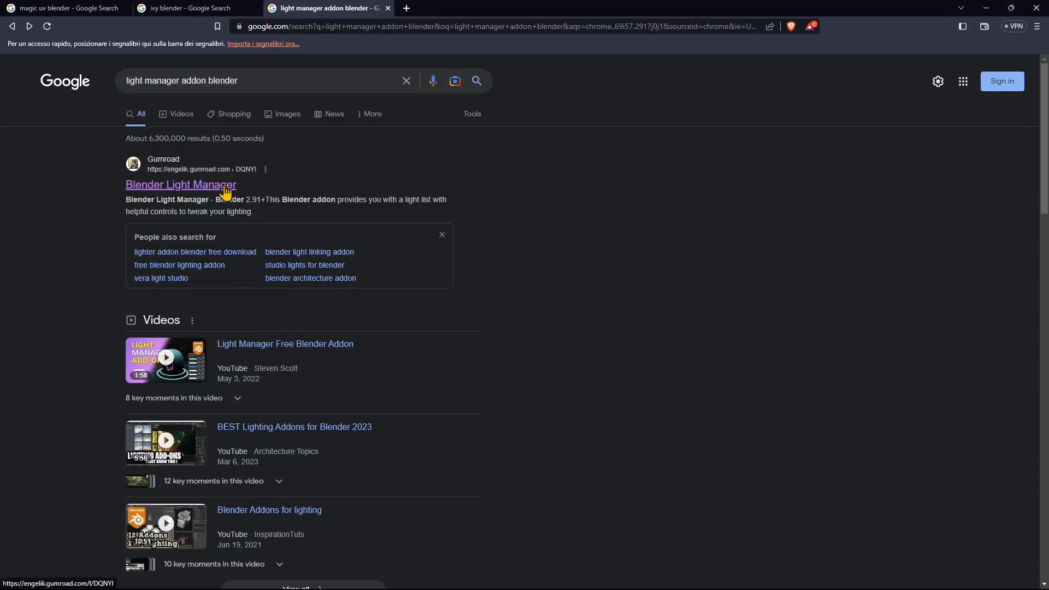
pyautogui.click(204, 190)
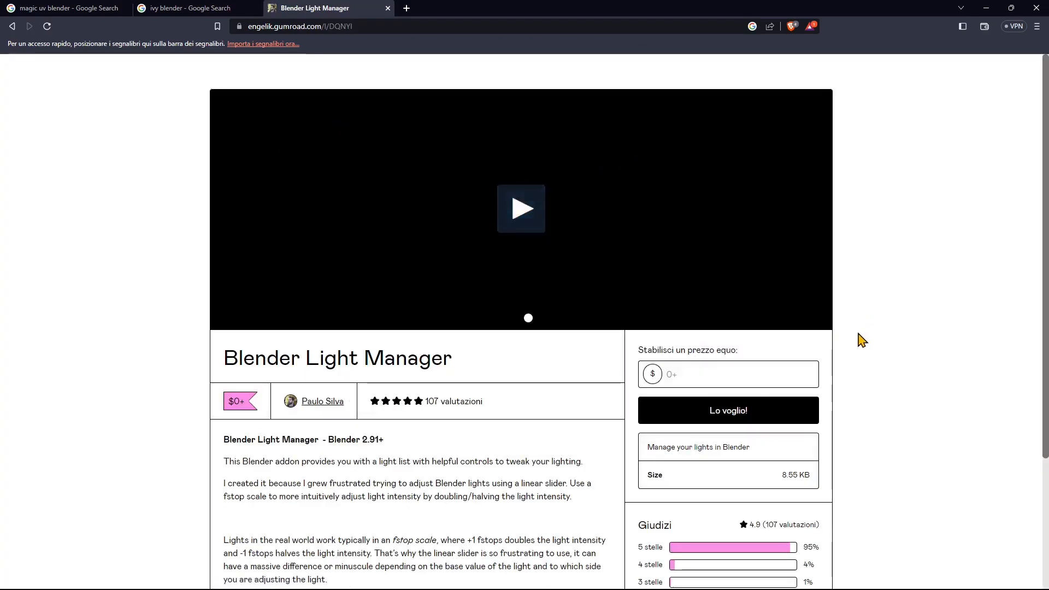
# - Enter a price of 5 for the Light Manager add-on on Gumroad
pyautogui.scroll(-2, 862, 335)
pyautogui.click(641, 268)
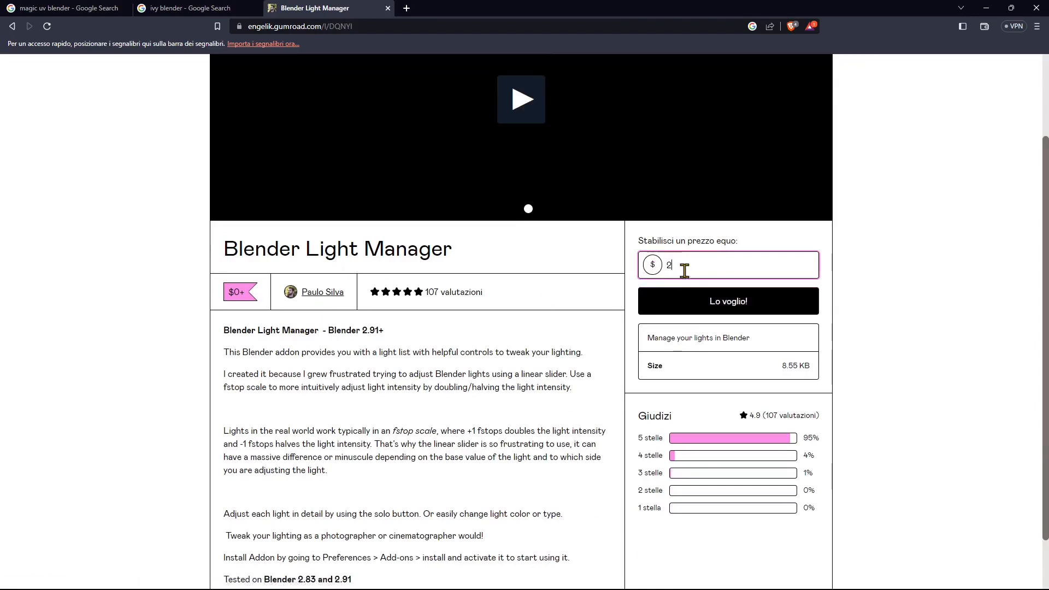
pyautogui.write('5')
pyautogui.click(874, 274)
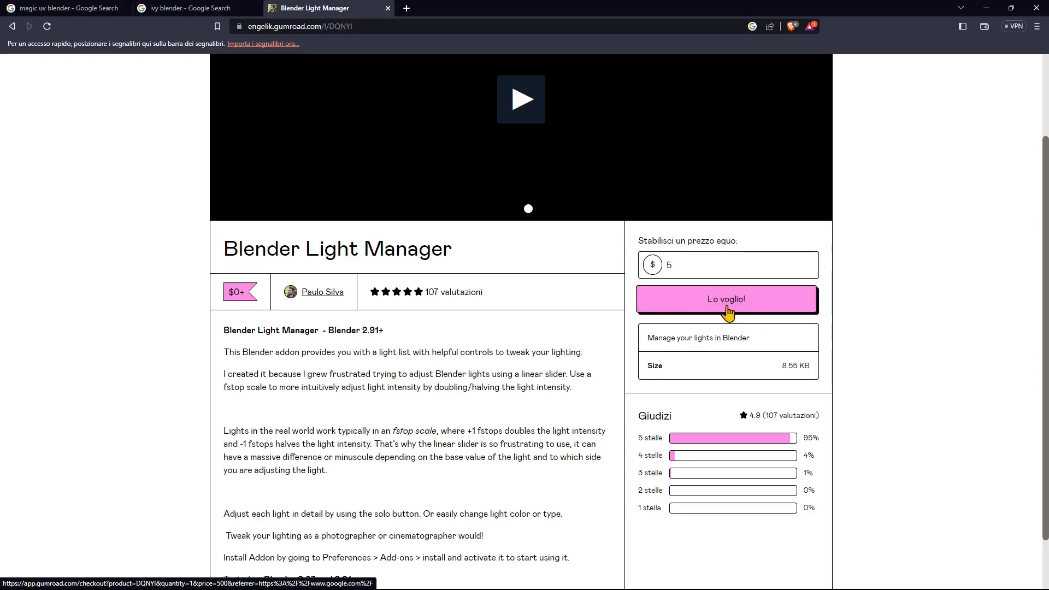
# - Reposition the browser showing the Blender_light_manager.py download page, then close it
pyautogui.click(987, 12)
pyautogui.moveTo(556, 63); pyautogui.dragTo(511, 68)
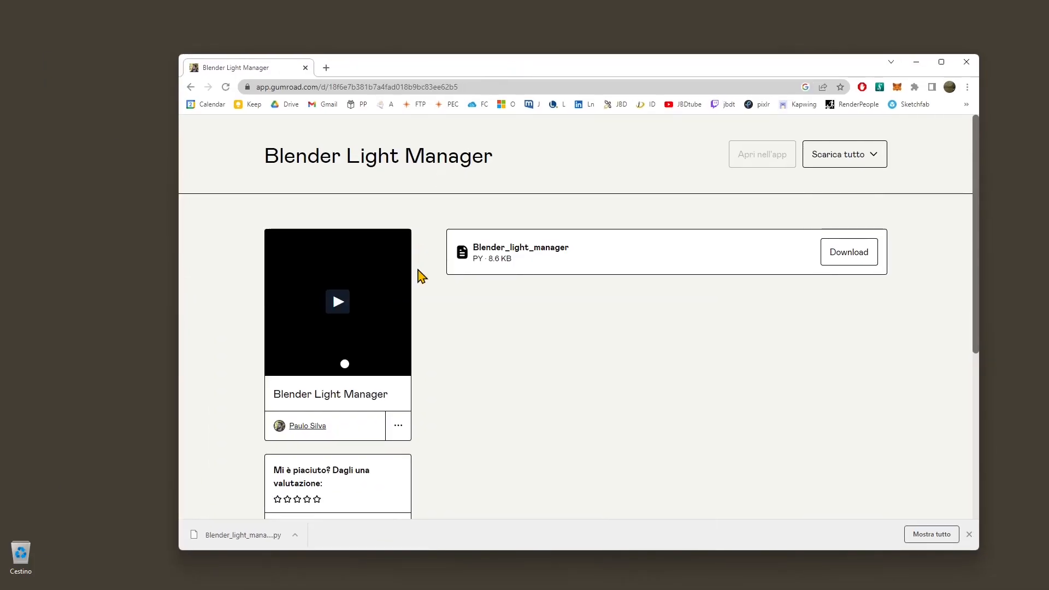
pyautogui.moveTo(382, 64); pyautogui.dragTo(373, 52)
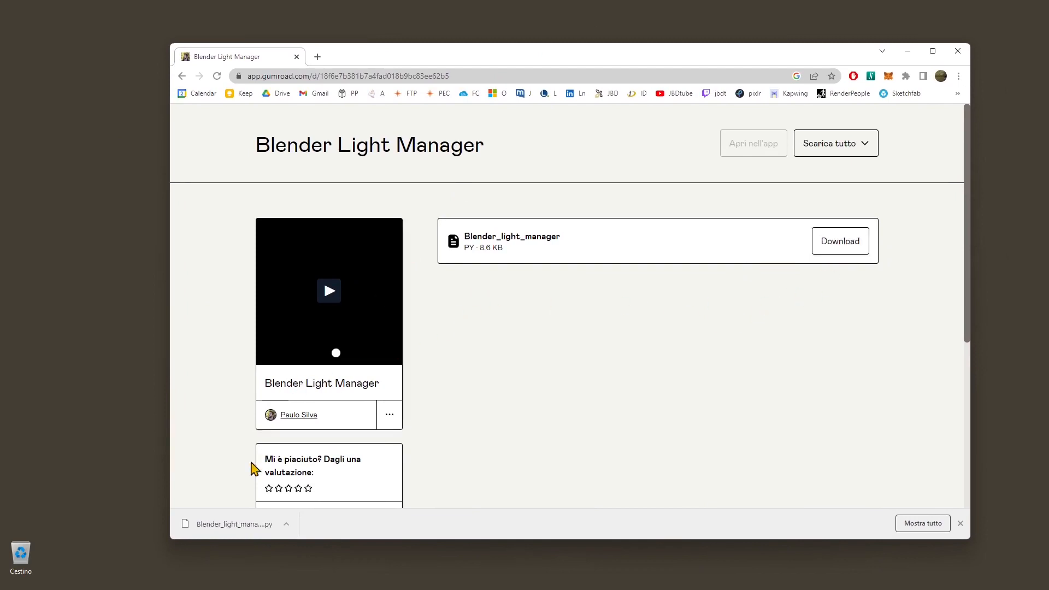
pyautogui.moveTo(311, 540); pyautogui.dragTo(370, 421)
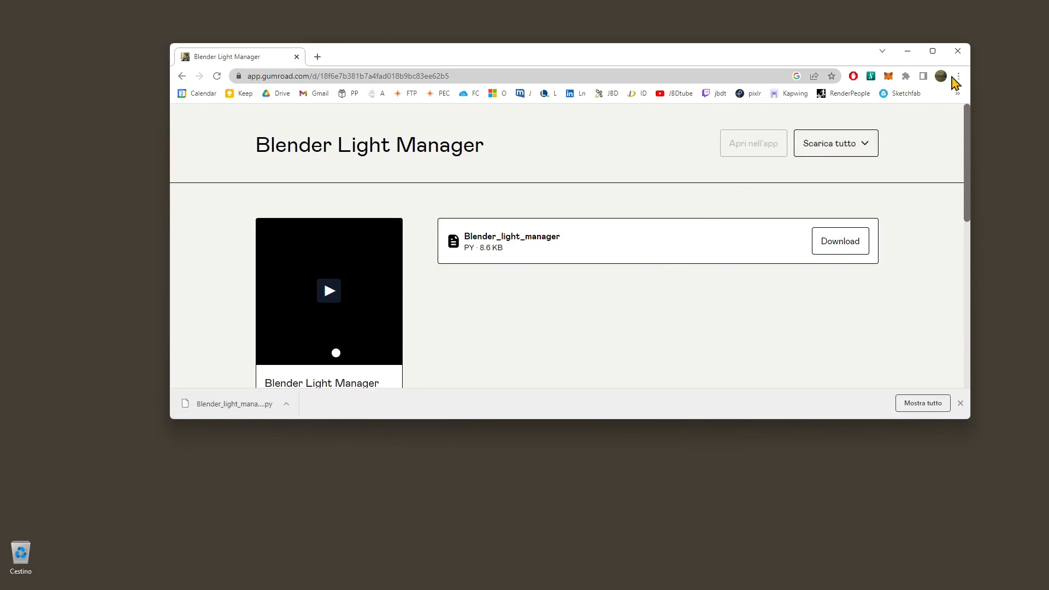
pyautogui.click(958, 52)
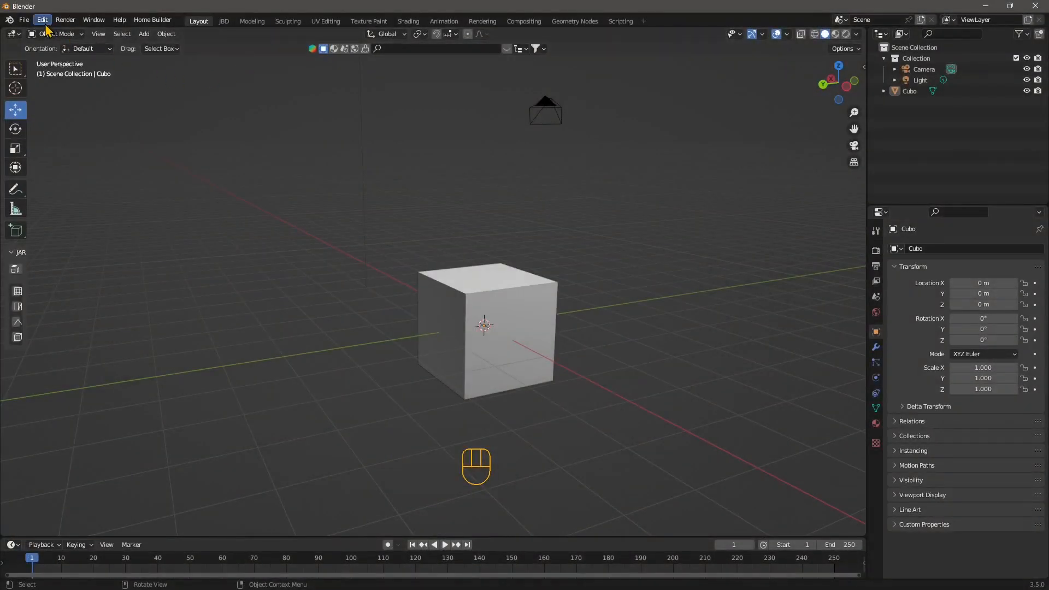
# - Open Edit > Preferences, centre the window, and show the Add-ons section
pyautogui.click(43, 21)
pyautogui.click(64, 176)
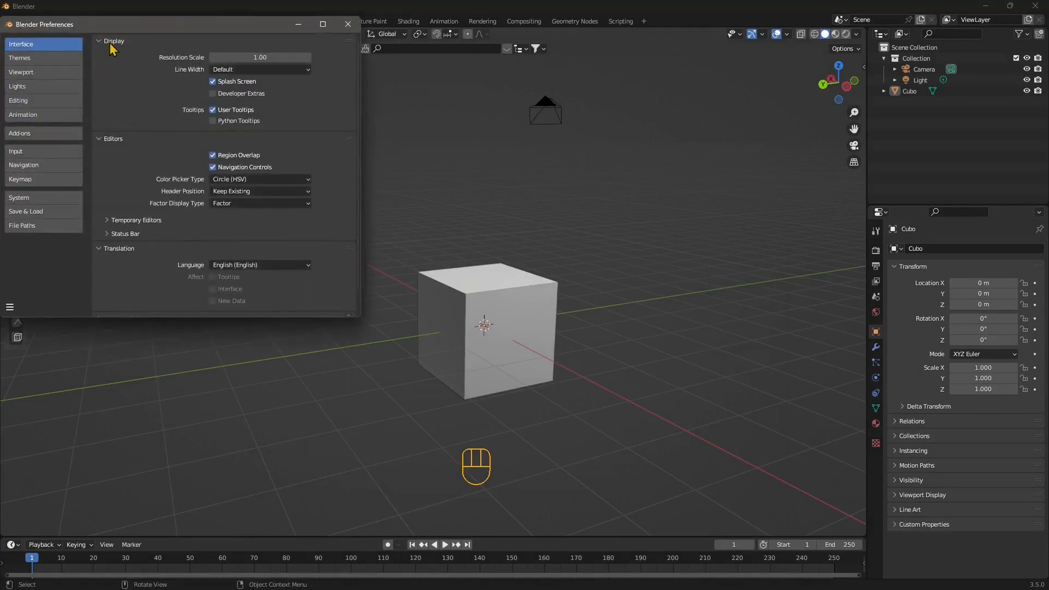
pyautogui.moveTo(121, 34); pyautogui.dragTo(289, 162)
pyautogui.click(189, 265)
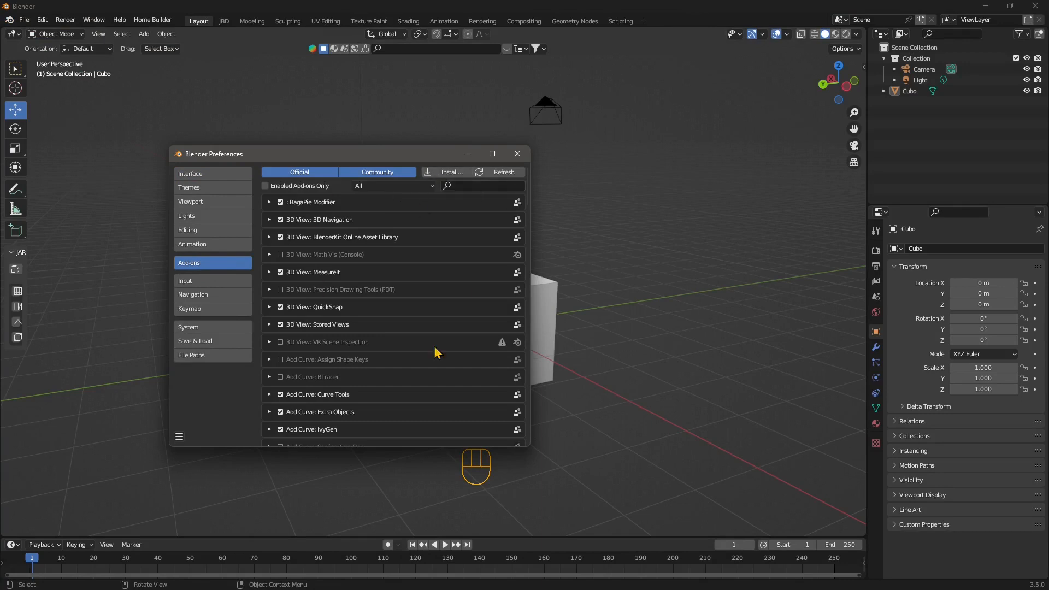
# - Install Blender_light_manager.py from the Downloads folder as an add-on
pyautogui.click(446, 176)
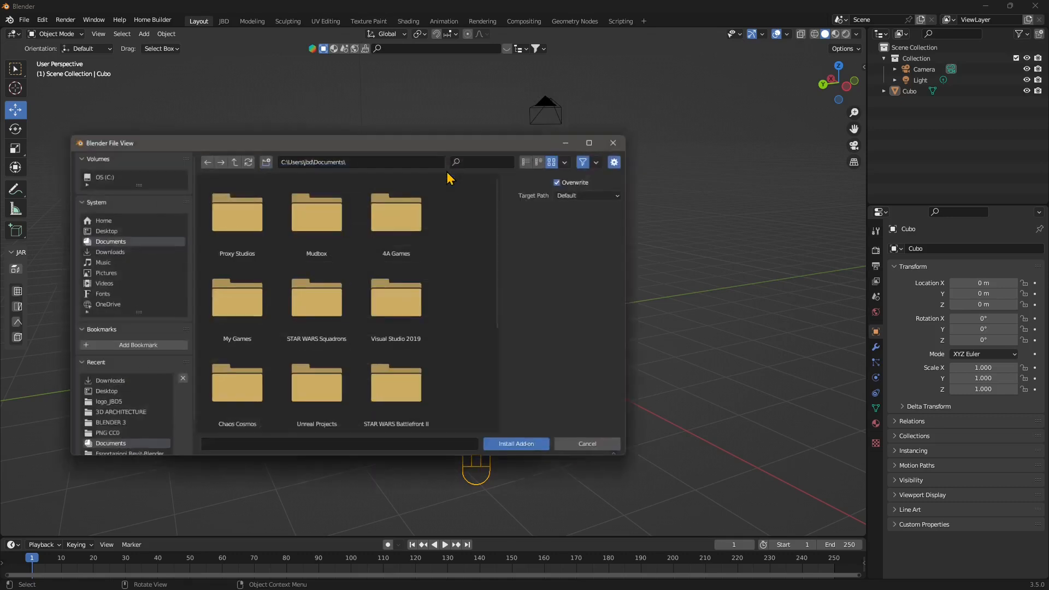
pyautogui.click(102, 252)
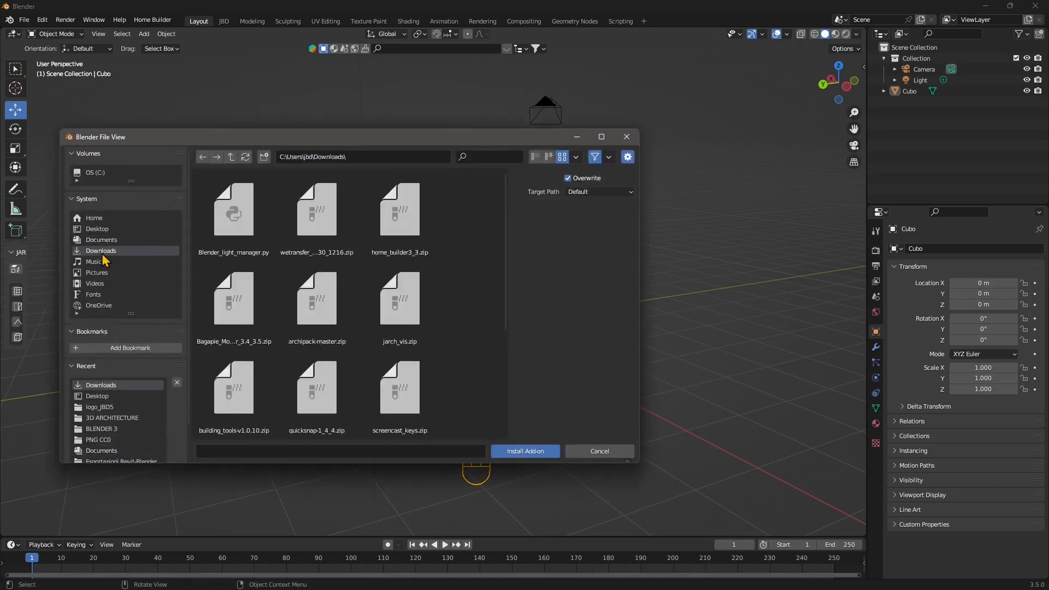
pyautogui.click(257, 247)
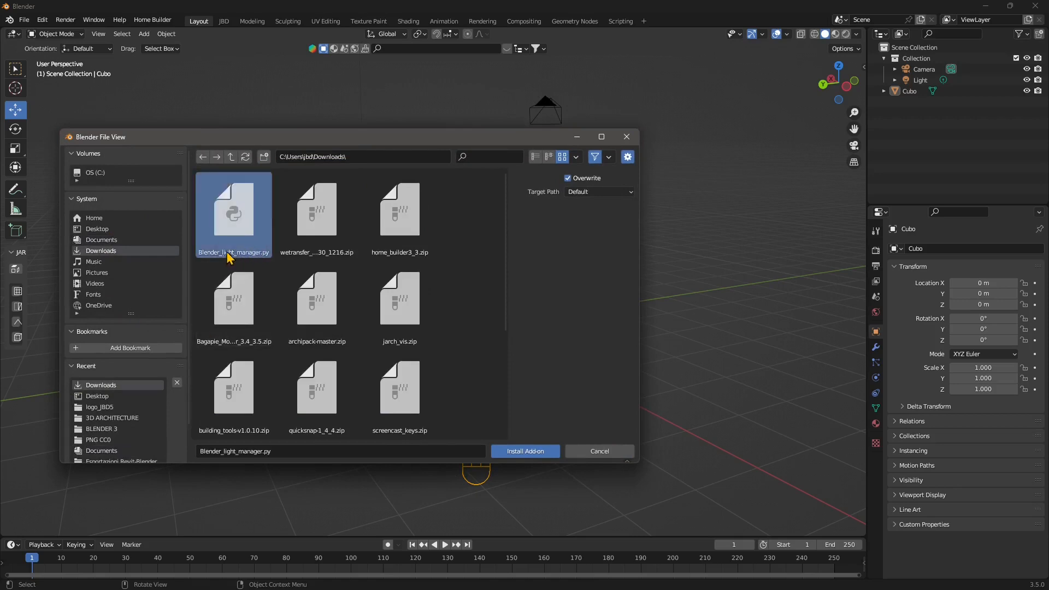
pyautogui.click(523, 453)
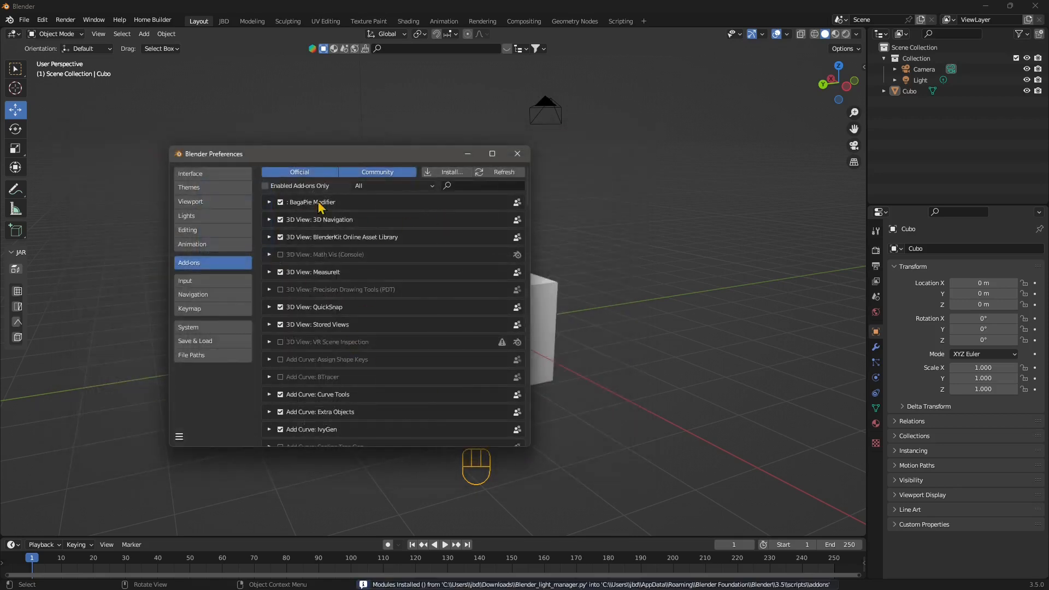
# - Filter add-ons by 'light', make sure Scene: Light Manager is enabled, and close Preferences
pyautogui.click(459, 187)
pyautogui.write('light')
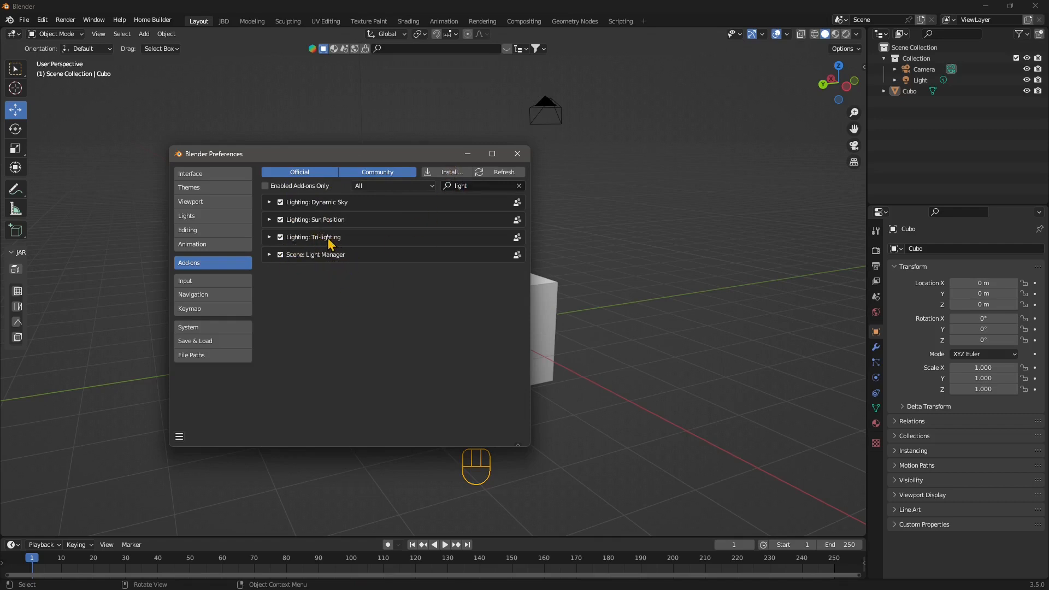
pyautogui.click(269, 239)
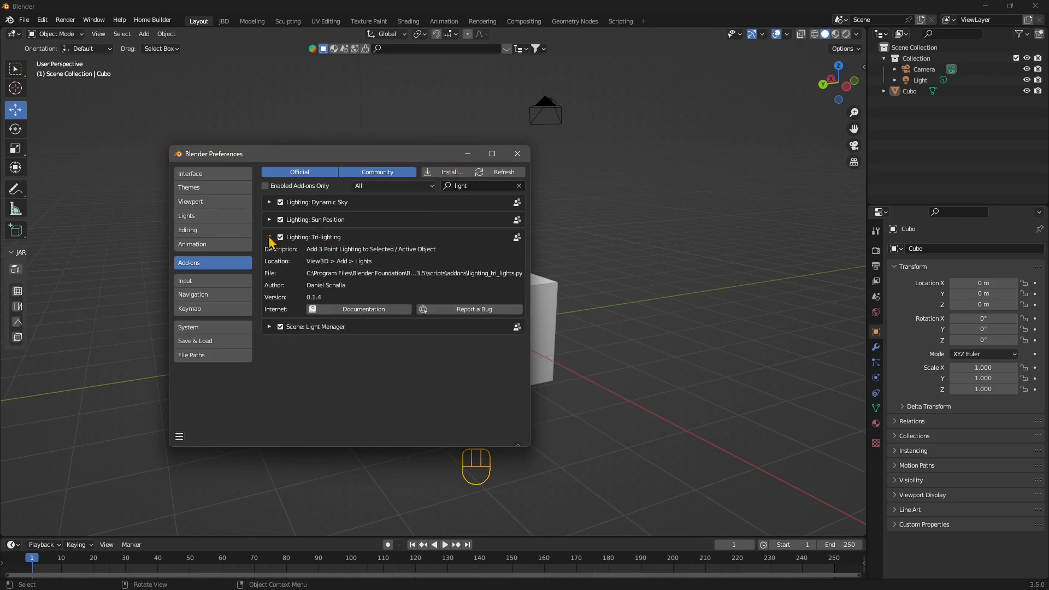
pyautogui.click(269, 238)
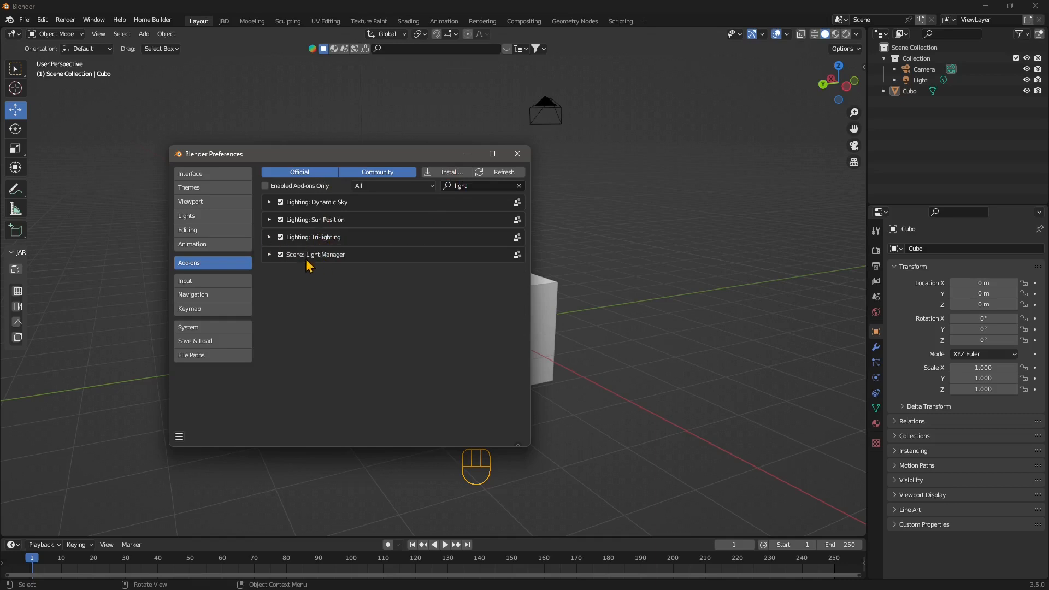
pyautogui.click(280, 256)
pyautogui.click(281, 255)
pyautogui.click(526, 157)
# - Add a Suzanne monkey head and raise it to sit on the cube
pyautogui.moveTo(379, 290); pyautogui.dragTo(346, 295, button='middle')
pyautogui.click(144, 34)
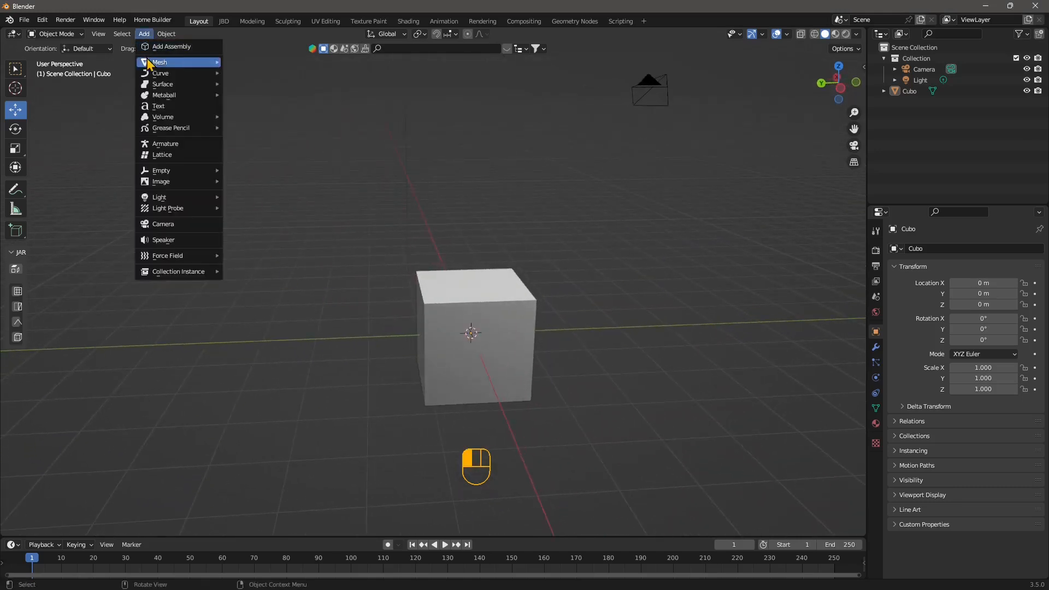
pyautogui.moveTo(150, 62)
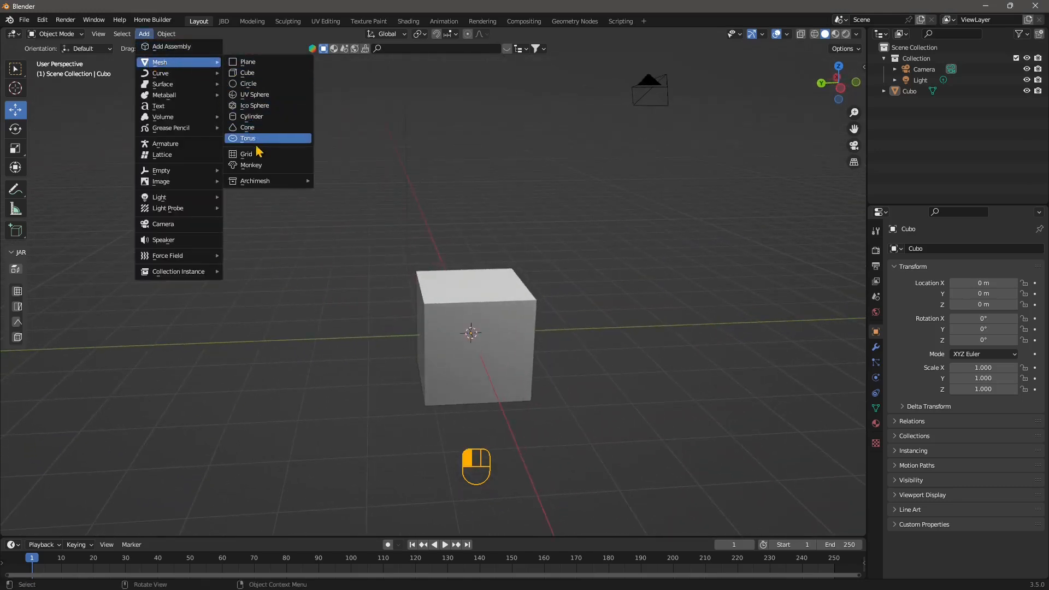
pyautogui.click(256, 165)
pyautogui.moveTo(477, 282); pyautogui.dragTo(478, 172)
pyautogui.moveTo(477, 172); pyautogui.dragTo(412, 317, button='middle')
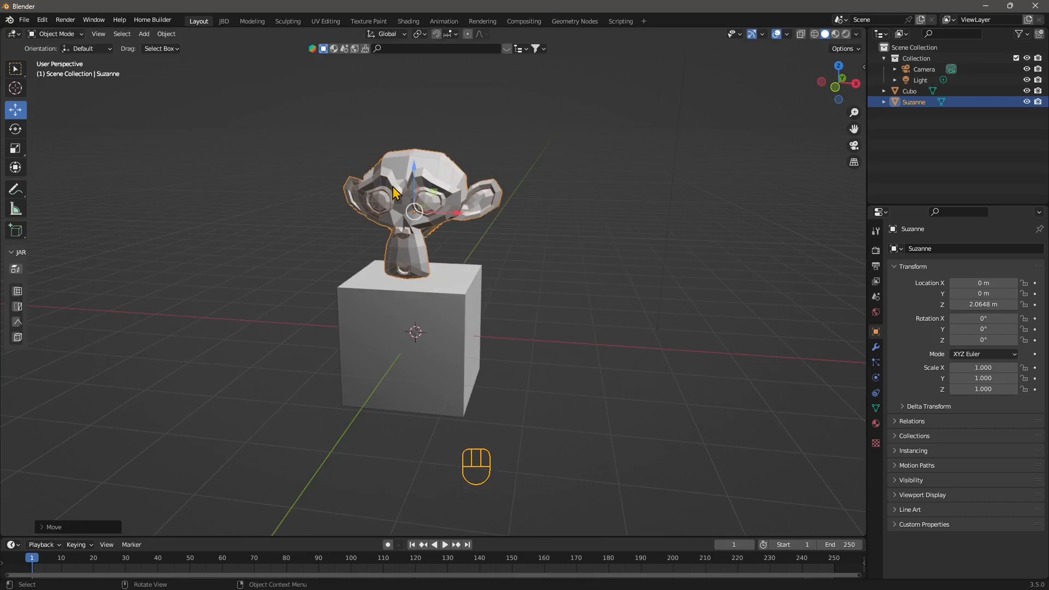
# - Give Suzanne a Subdivision Surface modifier with viewport and render levels 3
pyautogui.click(876, 348)
pyautogui.click(918, 249)
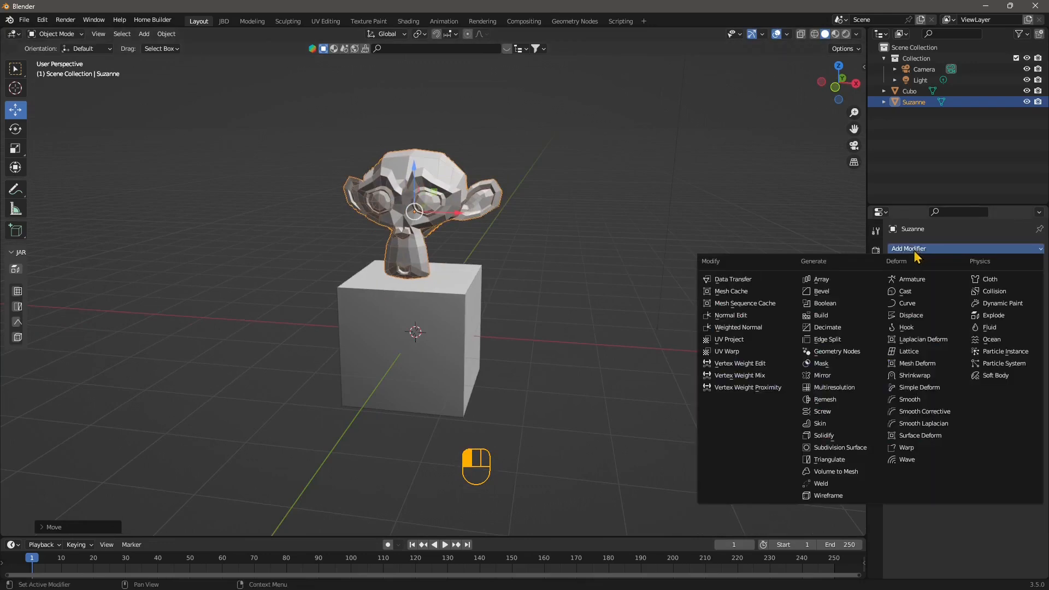
pyautogui.click(828, 448)
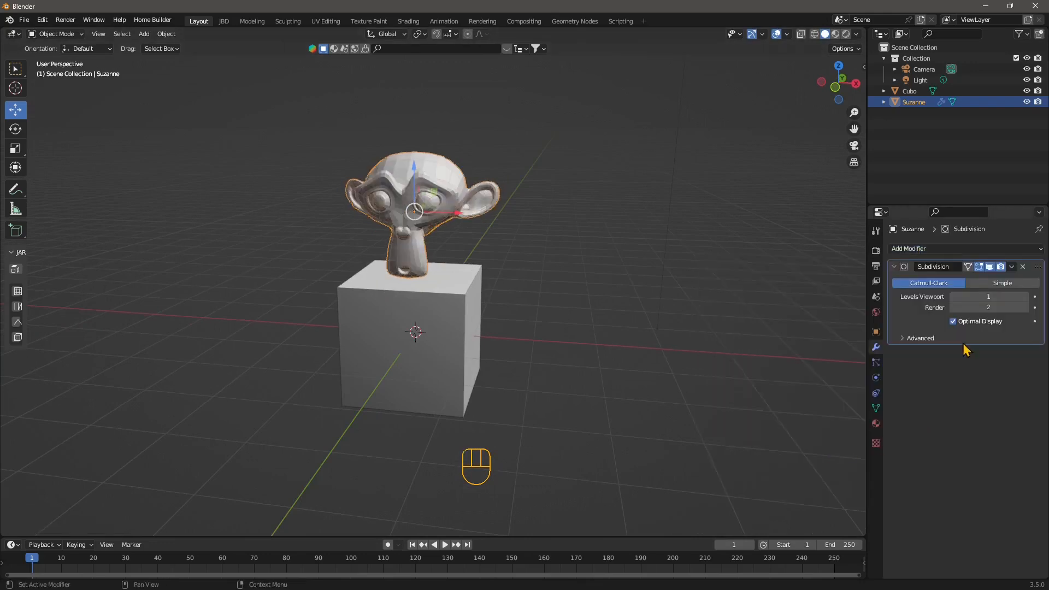
pyautogui.click(1025, 297)
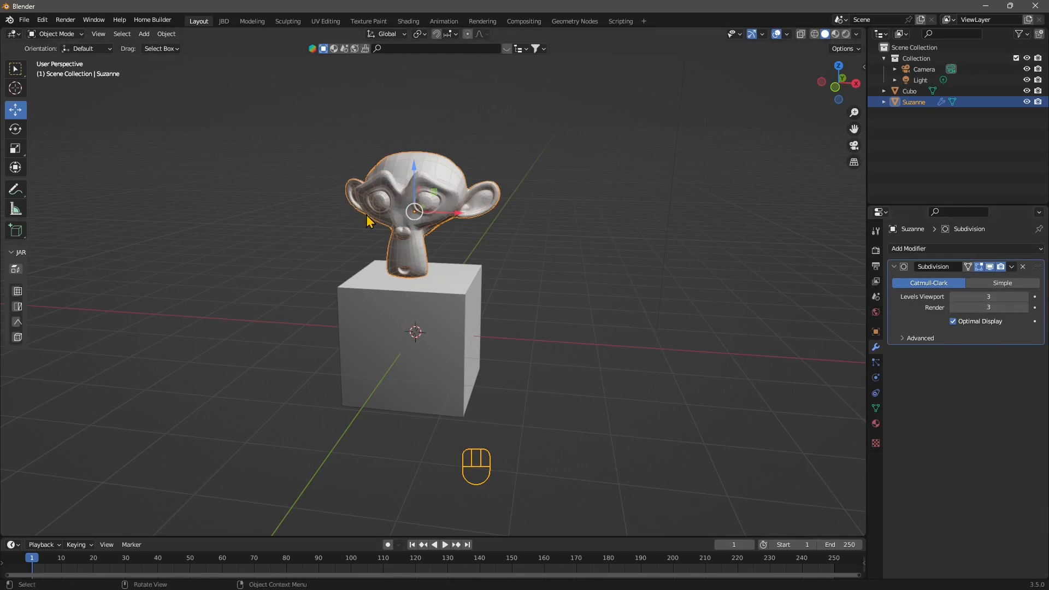
pyautogui.moveTo(496, 266); pyautogui.dragTo(461, 262, button='middle')
# - Shade Suzanne smooth, then deselect it
pyautogui.rightClick(419, 180)
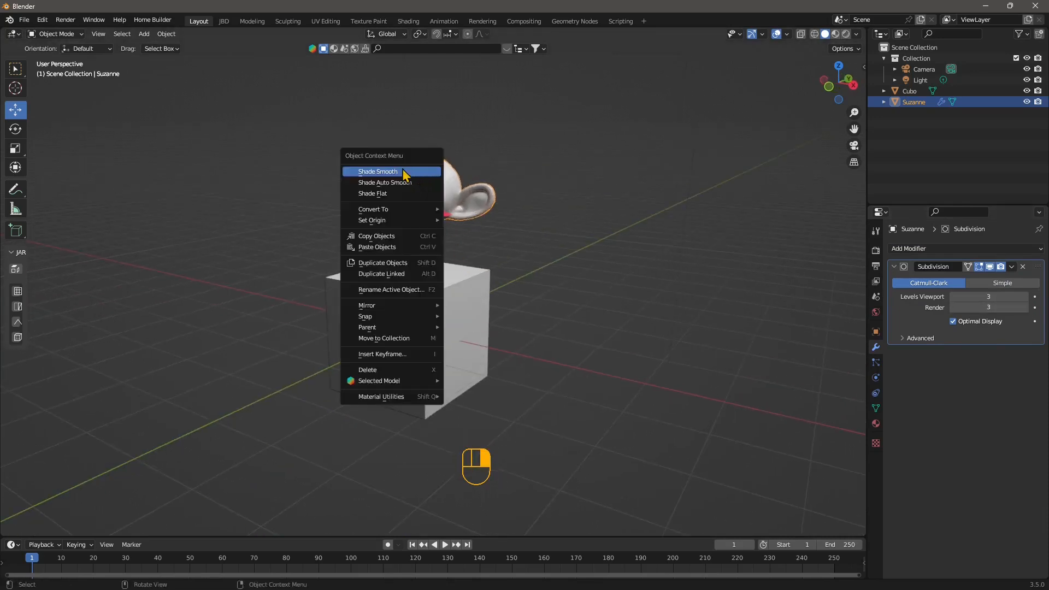
pyautogui.click(384, 174)
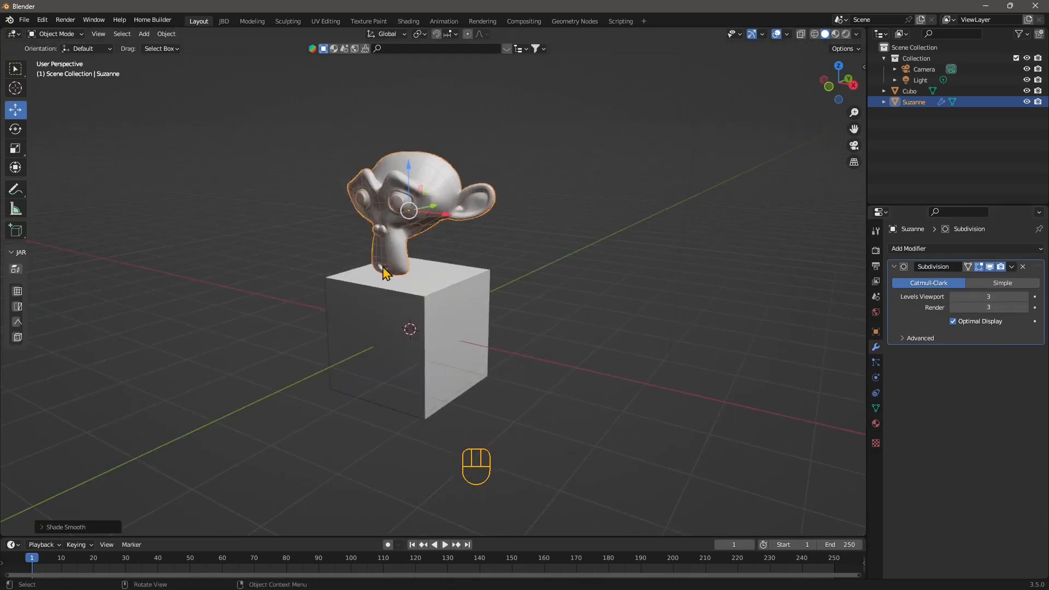
pyautogui.moveTo(386, 274); pyautogui.dragTo(410, 273, button='middle')
pyautogui.click(510, 150)
pyautogui.scroll(2, 320, 225)
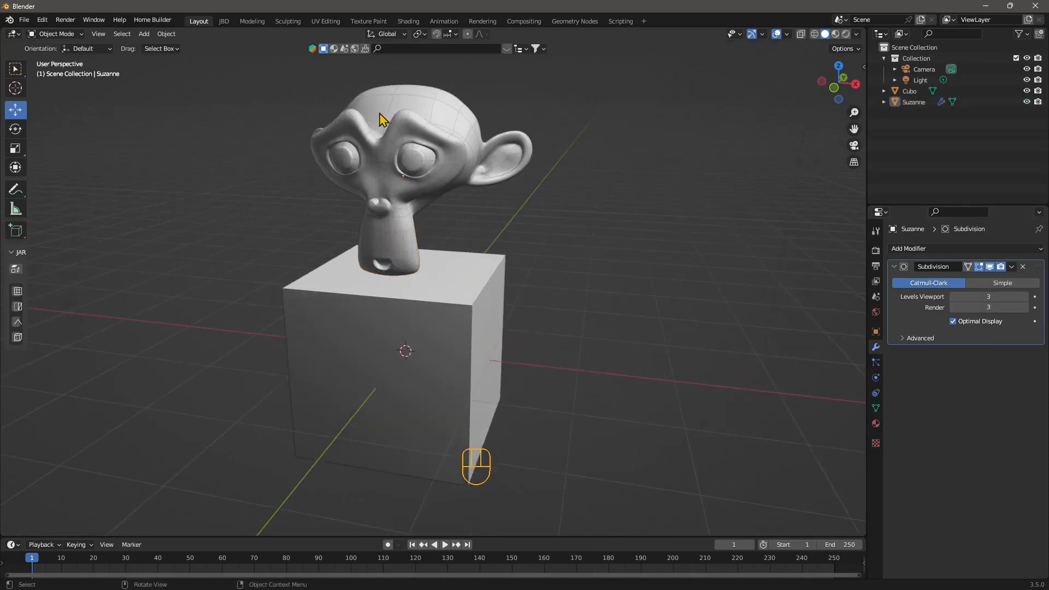
# - Turn off the Wireframe, Floor, X axis and Y axis viewport overlays
pyautogui.click(787, 34)
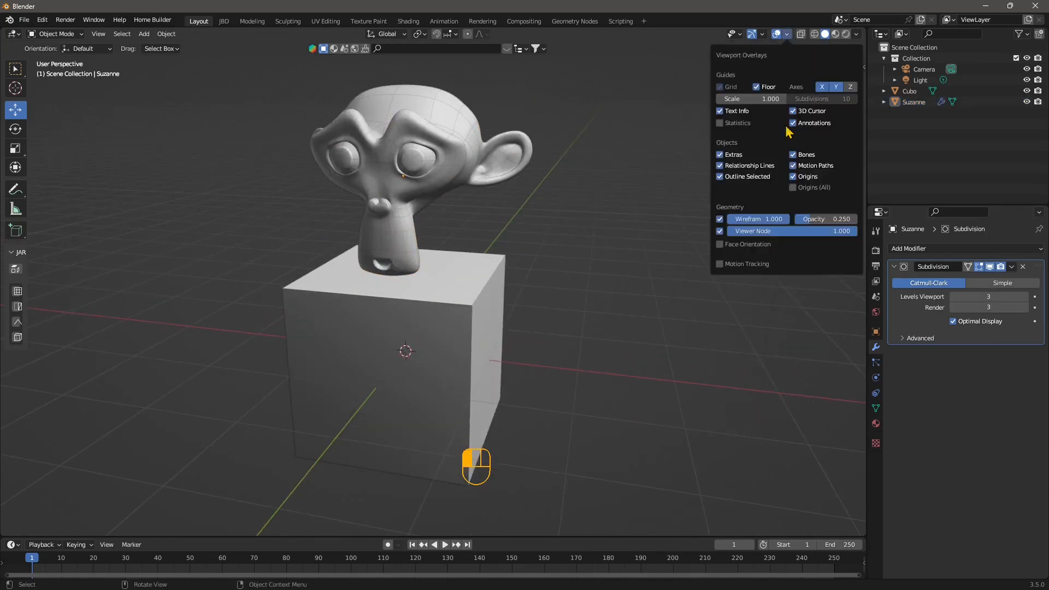
pyautogui.click(720, 219)
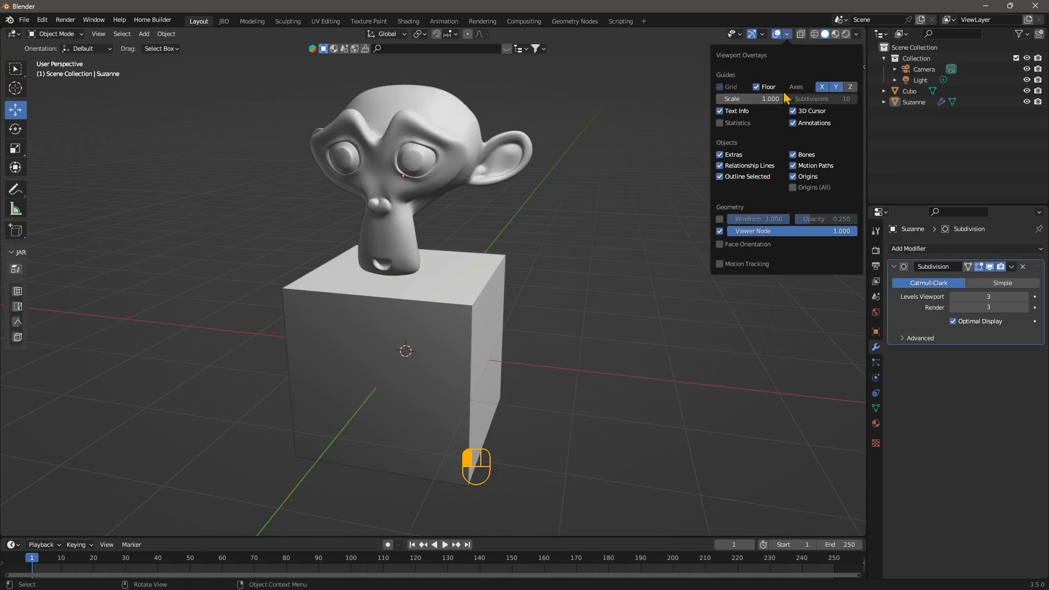
pyautogui.click(822, 87)
pyautogui.click(836, 87)
pyautogui.click(756, 87)
pyautogui.moveTo(435, 159); pyautogui.dragTo(557, 325, button='middle')
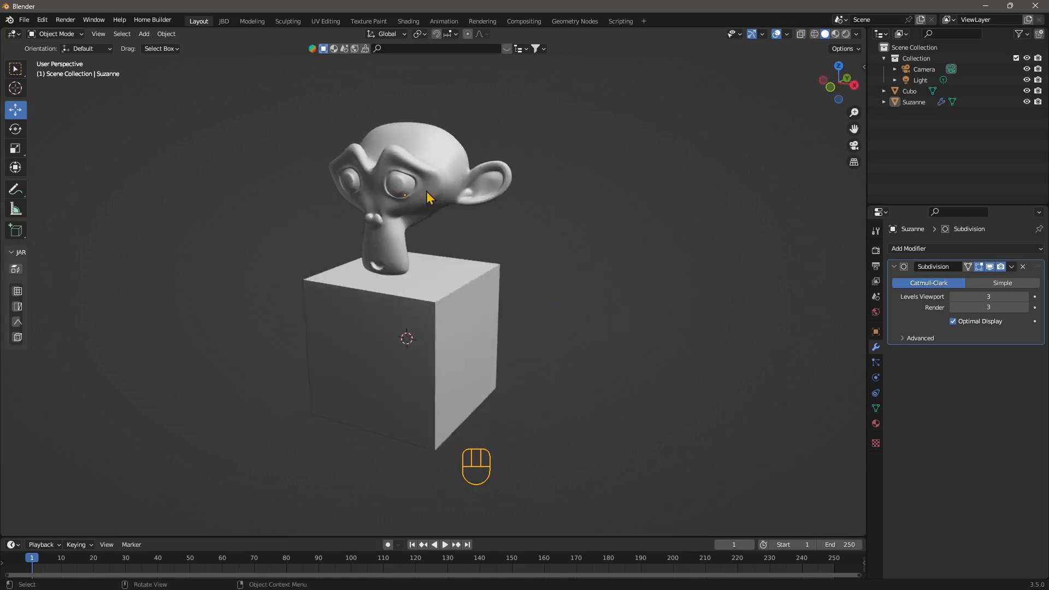
pyautogui.moveTo(501, 296)
pyautogui.keyDown('shift'); pyautogui.mouseDown(button='middle')
pyautogui.moveTo(535, 298)
pyautogui.moveTo(486, 295)
pyautogui.moveTo(518, 291)
pyautogui.mouseUp(button='middle'); pyautogui.keyUp('shift')
pyautogui.moveTo(421, 293); pyautogui.dragTo(441, 297, button='middle')
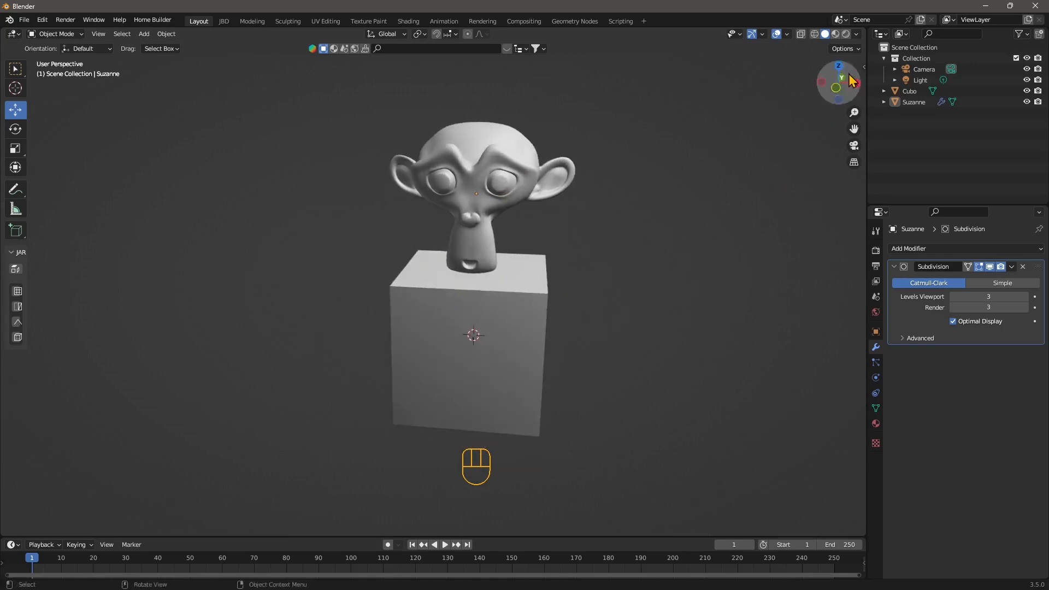
pyautogui.scroll(-3, 475, 268)
pyautogui.moveTo(564, 315); pyautogui.dragTo(552, 325, button='middle')
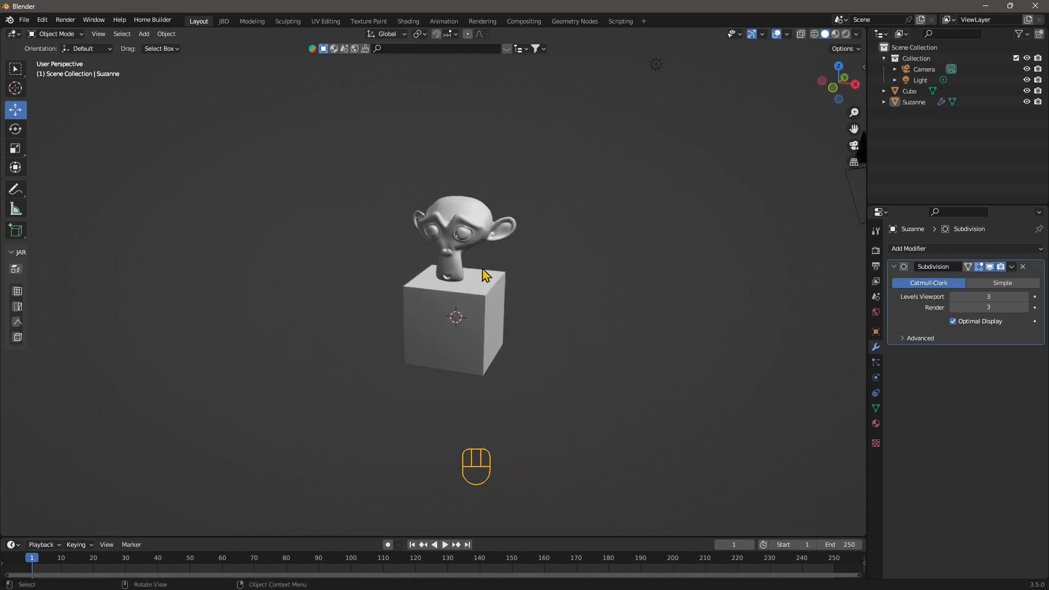
# - Select the default Light and move it to sit above Suzanne
pyautogui.moveTo(436, 252); pyautogui.dragTo(617, 216, button='middle')
pyautogui.click(620, 141)
pyautogui.moveTo(617, 214); pyautogui.dragTo(415, 198)
pyautogui.moveTo(394, 346); pyautogui.dragTo(476, 394, button='middle')
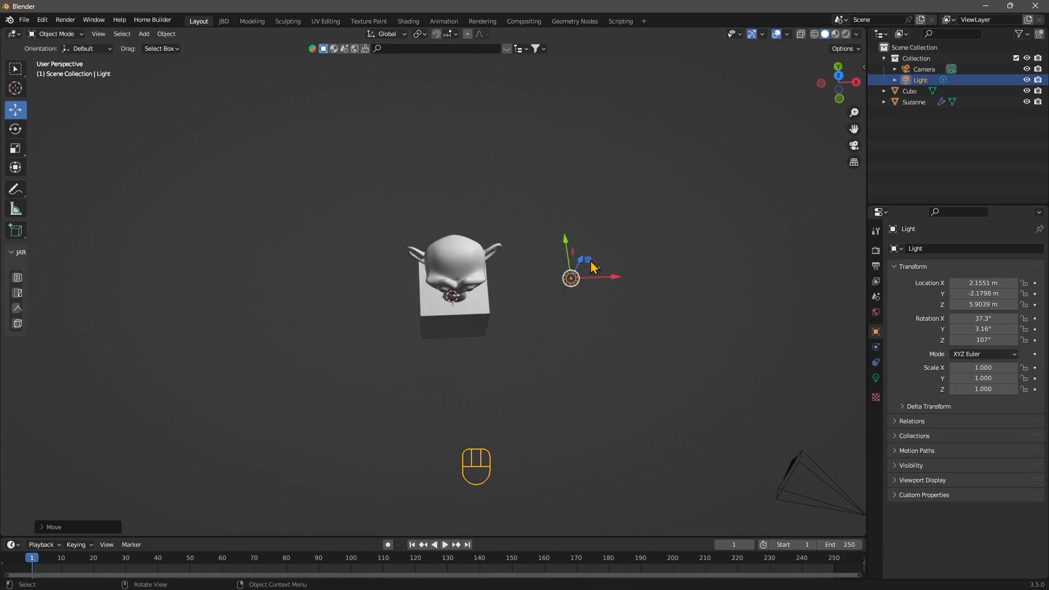
pyautogui.moveTo(589, 261); pyautogui.dragTo(474, 264)
pyautogui.moveTo(509, 365); pyautogui.dragTo(465, 290, button='middle')
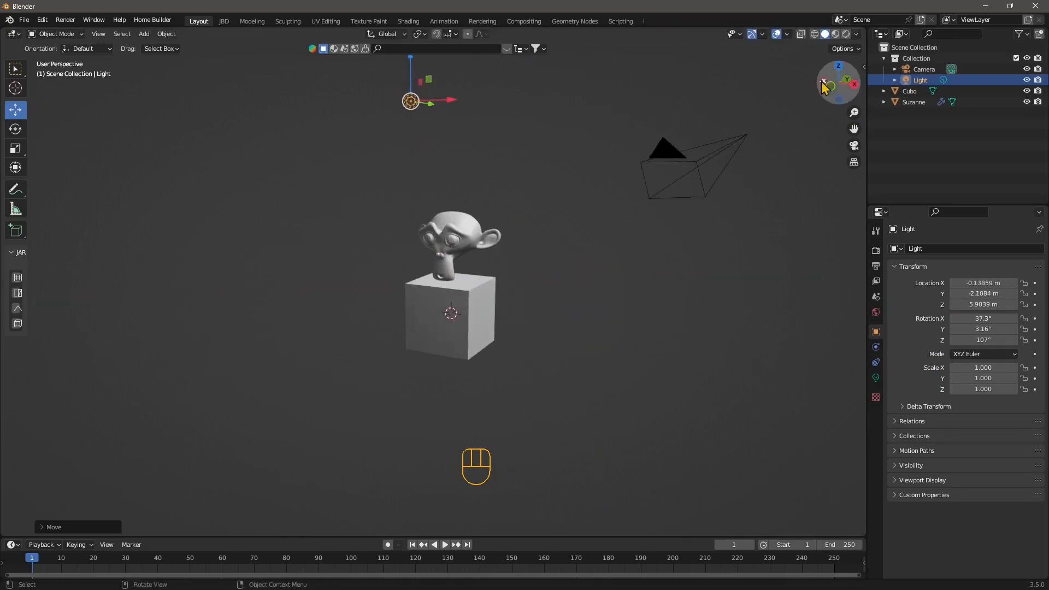
# - Switch to Rendered shading, show the Render properties, and shift the light along Y
pyautogui.click(846, 34)
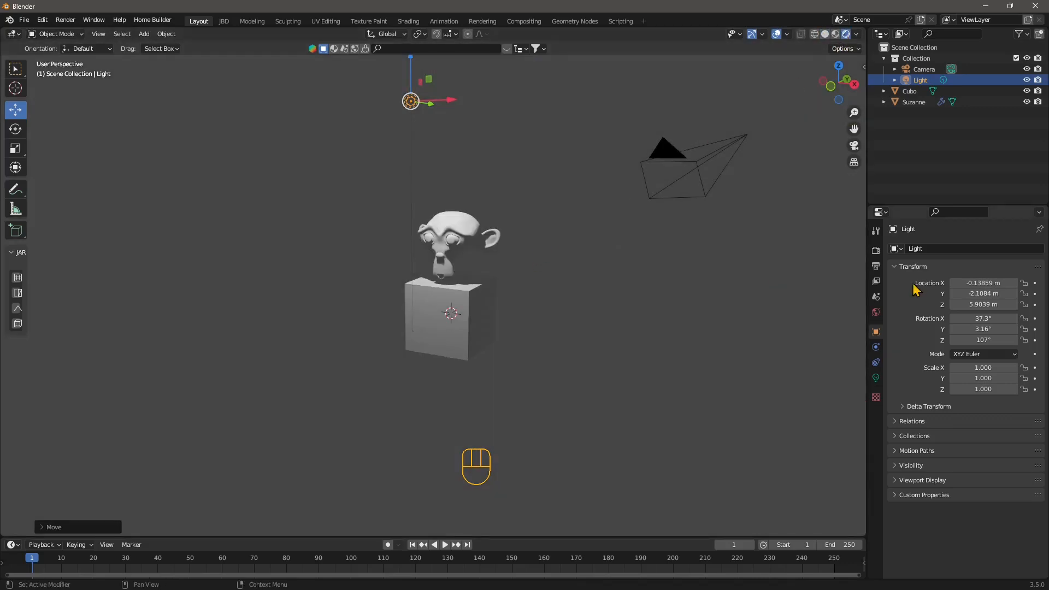
pyautogui.click(876, 250)
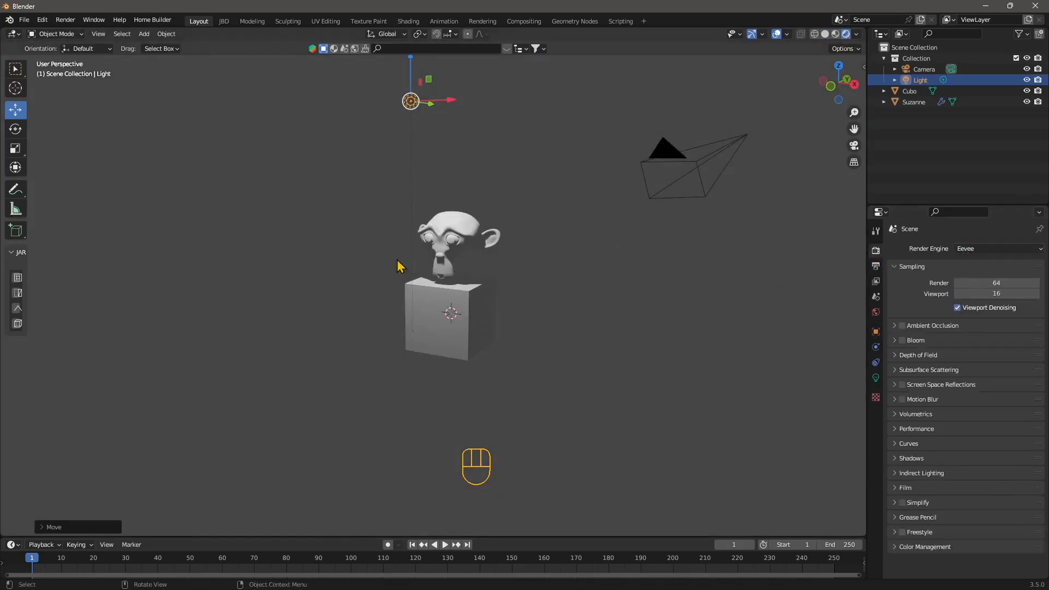
pyautogui.scroll(3, 473, 275)
pyautogui.moveTo(469, 268); pyautogui.dragTo(453, 170, button='middle')
pyautogui.scroll(-2, 477, 350)
pyautogui.moveTo(405, 120); pyautogui.dragTo(454, 202)
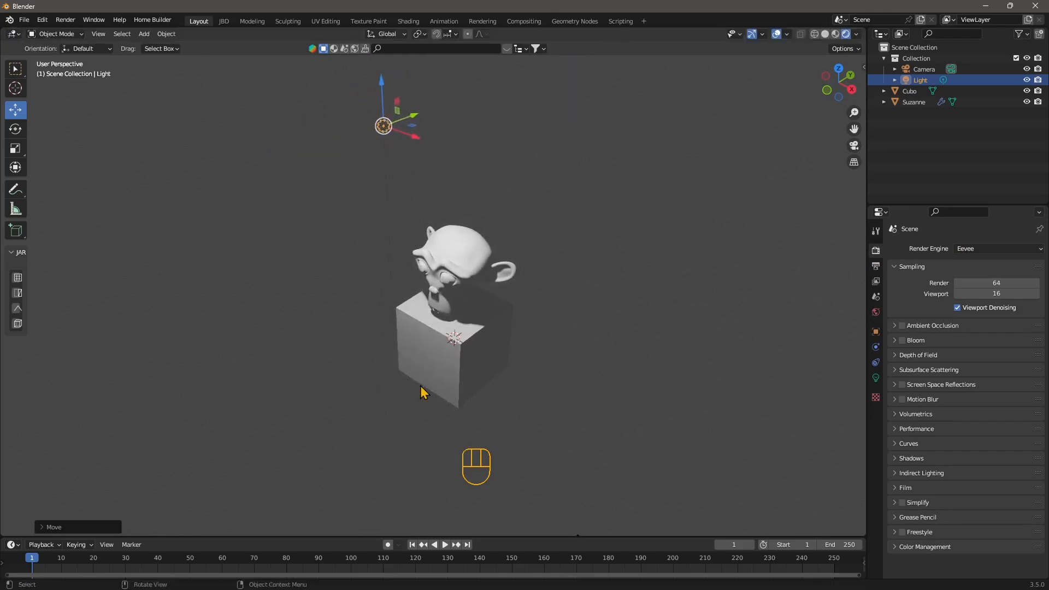
pyautogui.moveTo(424, 391); pyautogui.dragTo(517, 388, button='middle')
pyautogui.scroll(-3, 518, 393)
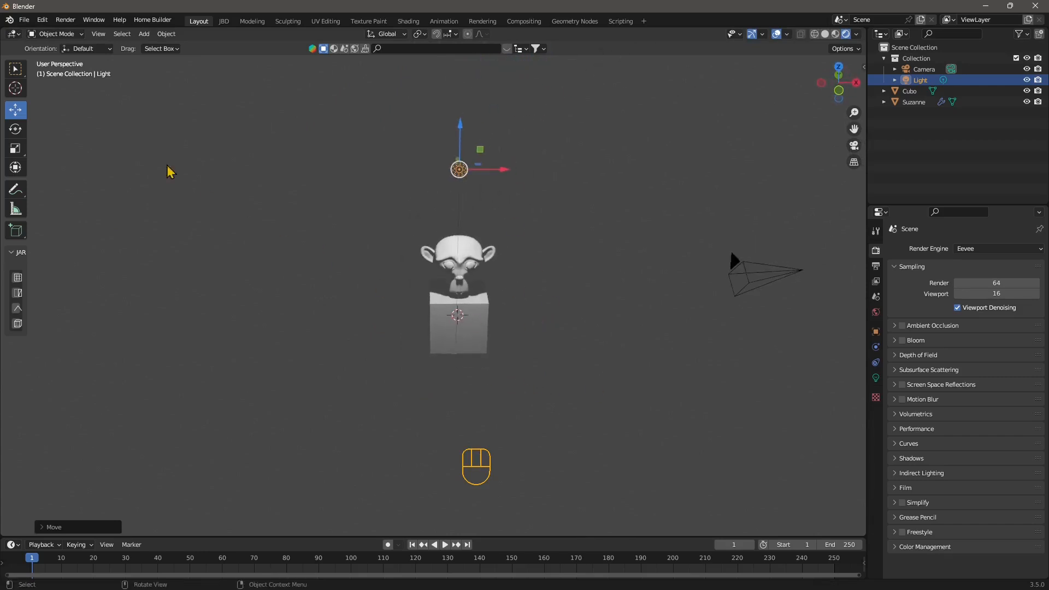
pyautogui.click(145, 35)
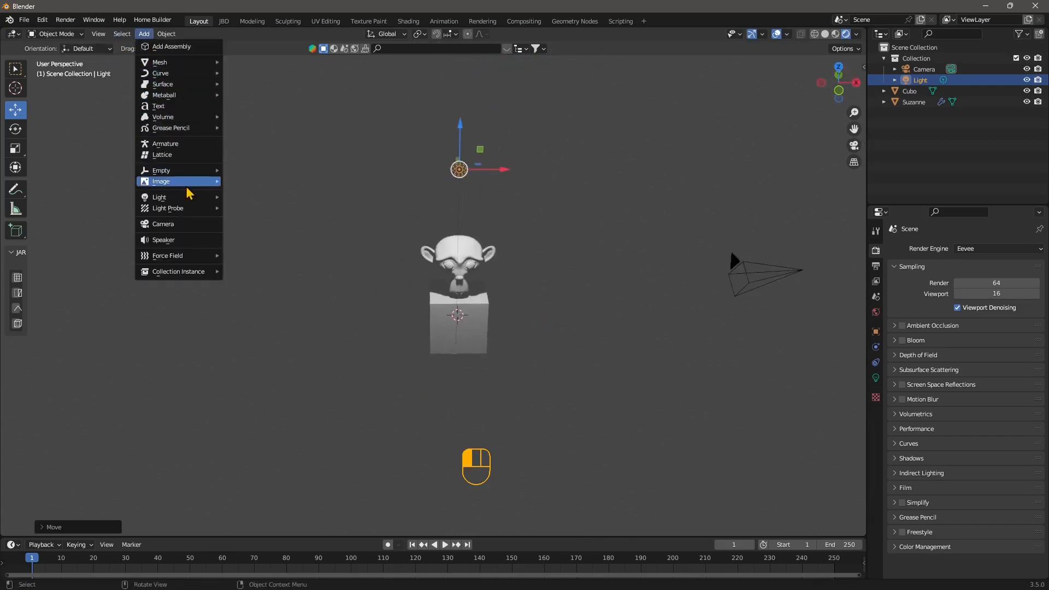
pyautogui.moveTo(185, 202)
pyautogui.click(259, 245)
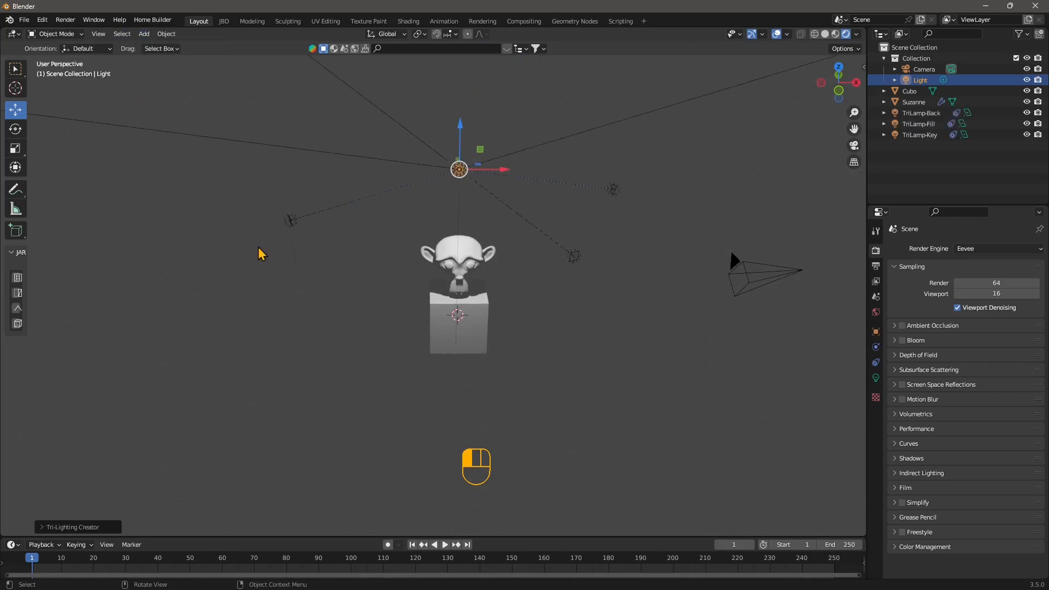
pyautogui.scroll(-6, 432, 334)
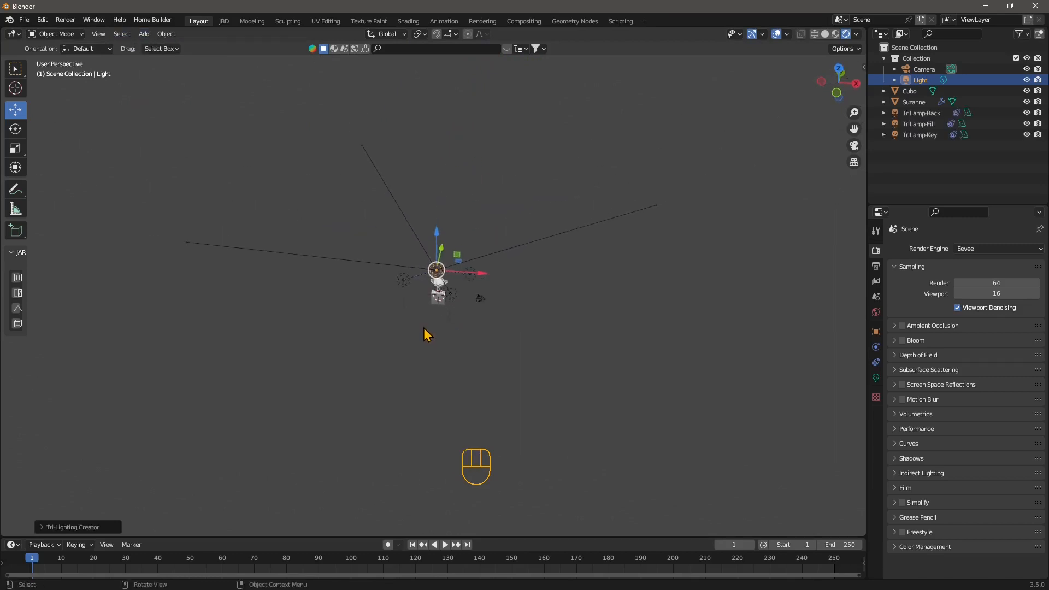
pyautogui.scroll(5, 421, 328)
pyautogui.click(307, 250)
pyautogui.moveTo(391, 350); pyautogui.dragTo(385, 323, button='middle')
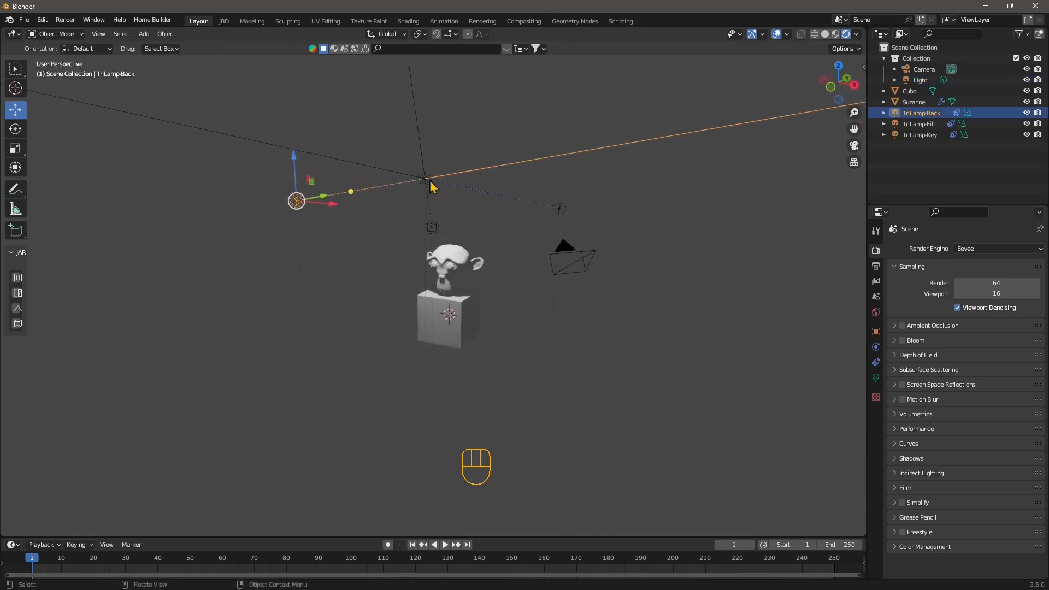
pyautogui.hotkey('ctrl', 'z')
pyautogui.hotkey('ctrl', 'z')
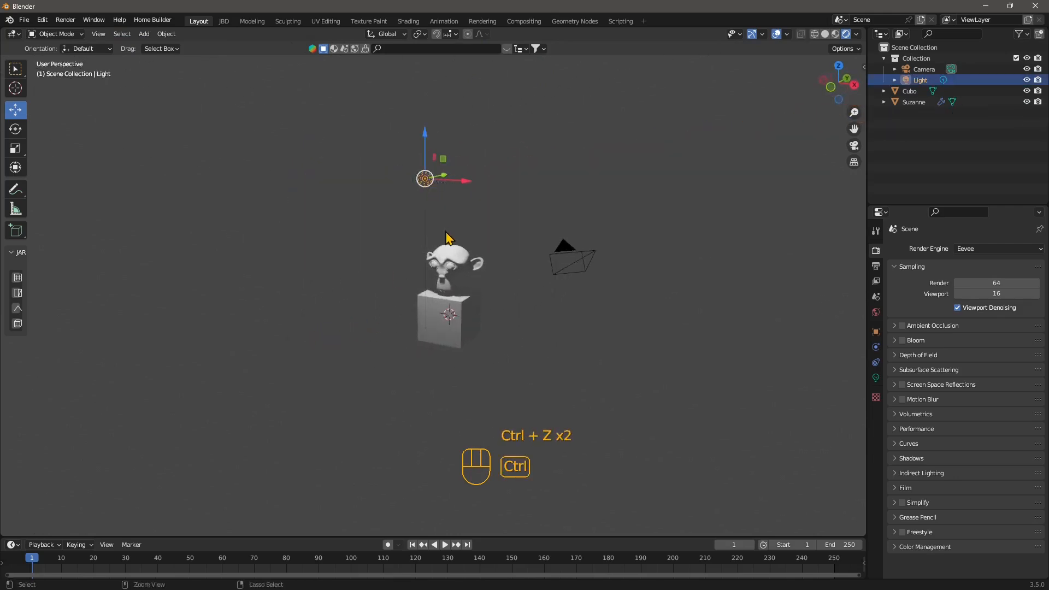
pyautogui.moveTo(370, 257); pyautogui.dragTo(463, 271, button='middle')
# - Select Suzanne and add a 3 Point Lights rig around it
pyautogui.click(462, 271)
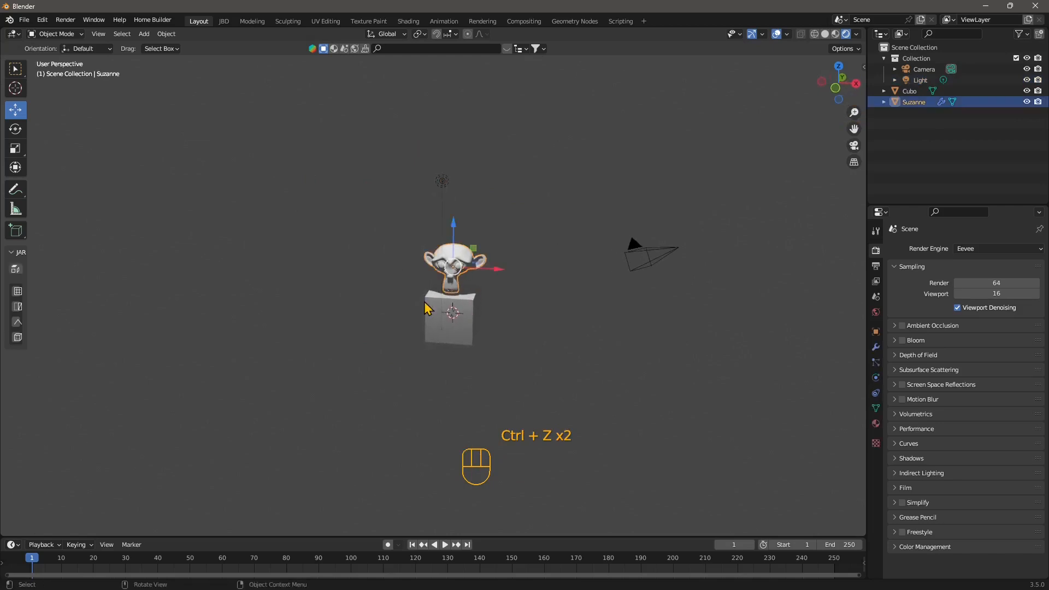
pyautogui.scroll(1, 461, 269)
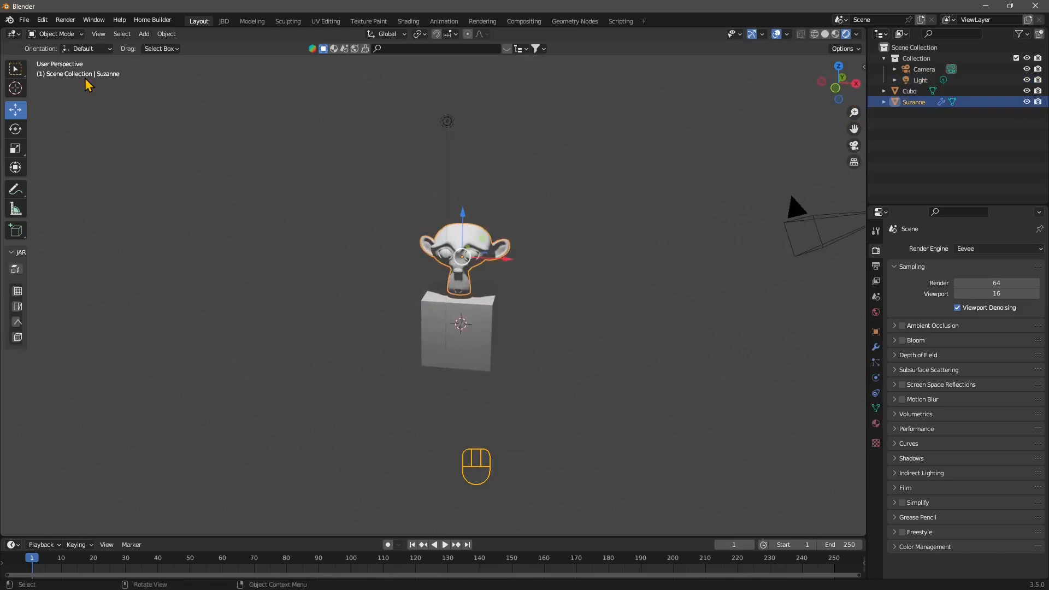
pyautogui.click(143, 34)
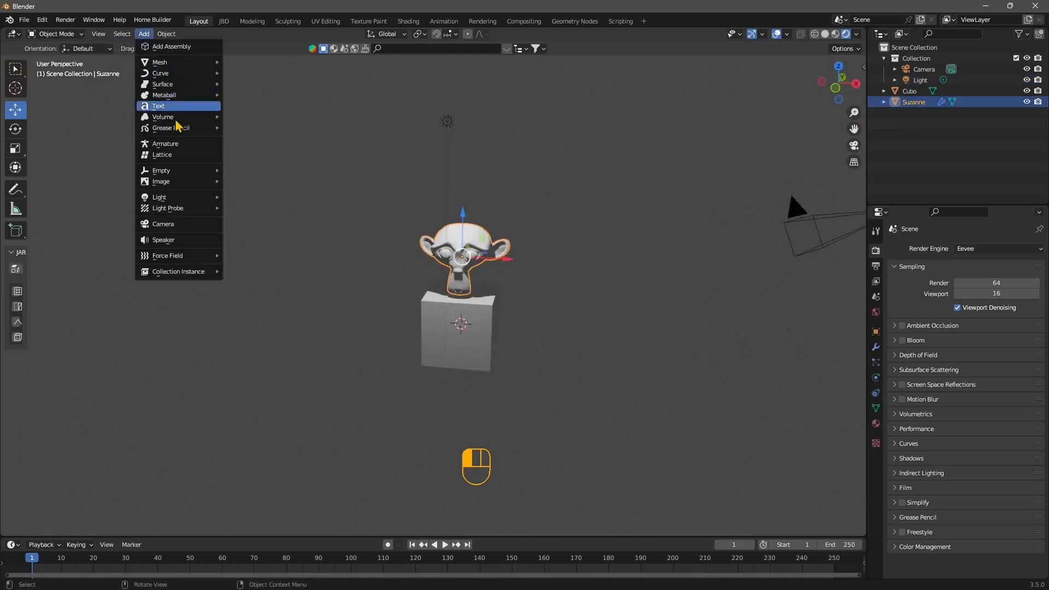
pyautogui.moveTo(180, 197)
pyautogui.click(256, 250)
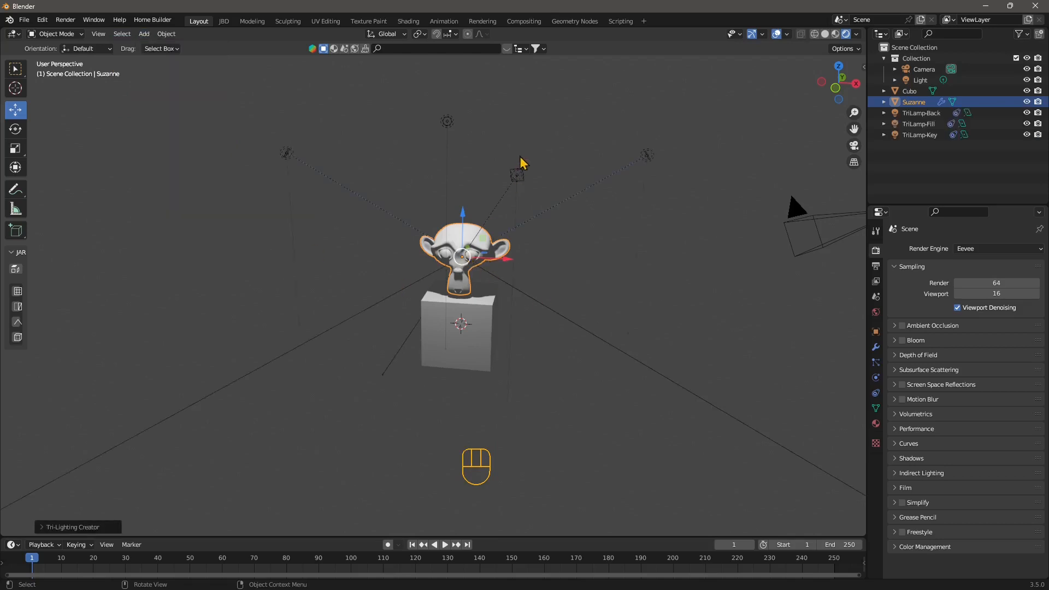
# - Nudge TriLamp-Key slightly along X, then select TriLamp-Back
pyautogui.click(516, 176)
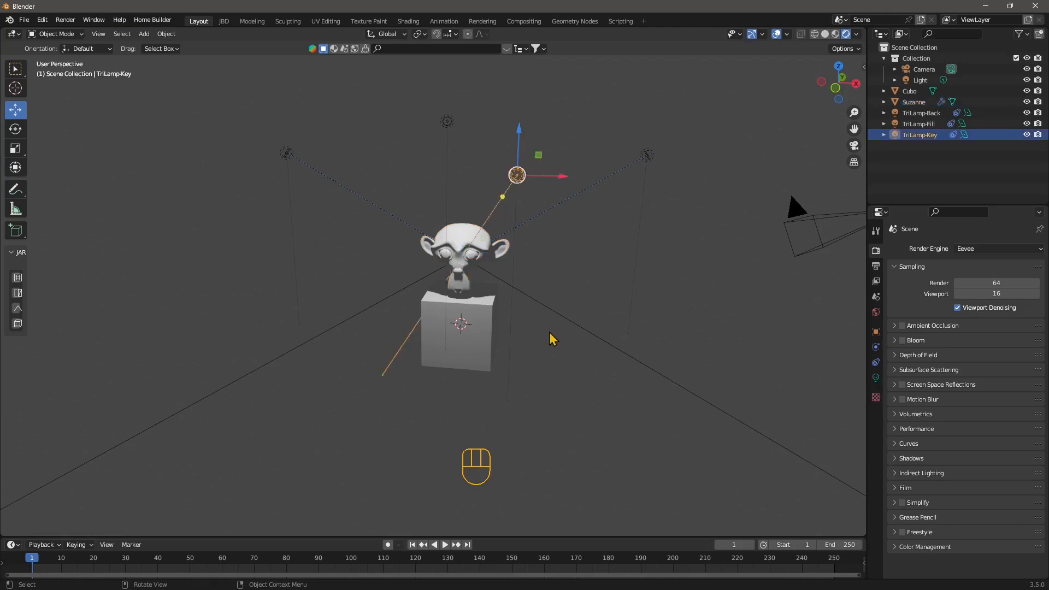
pyautogui.moveTo(552, 337); pyautogui.dragTo(525, 334, button='middle')
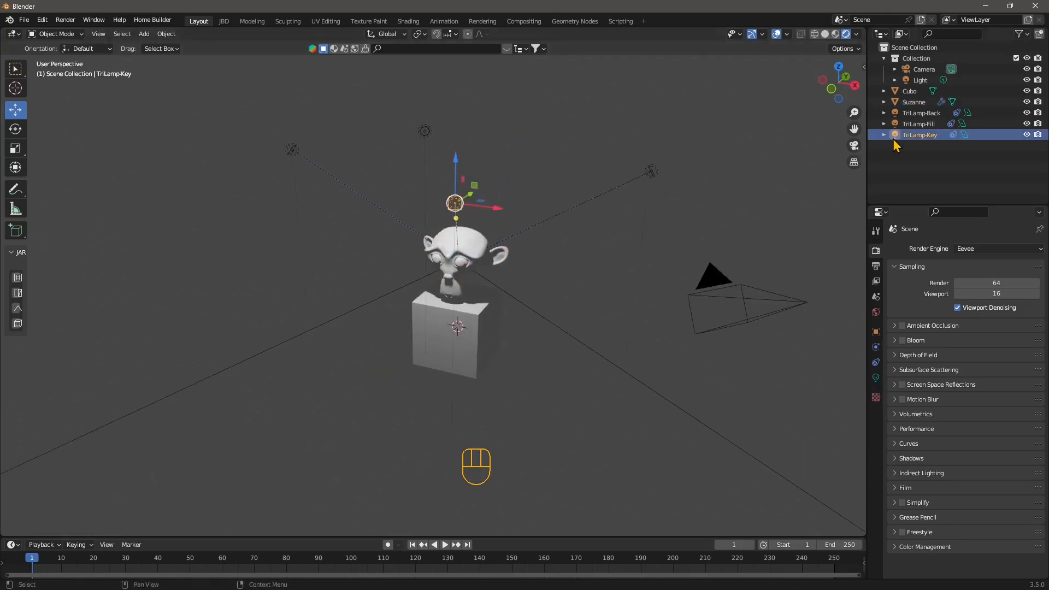
pyautogui.moveTo(406, 316); pyautogui.dragTo(426, 335, button='middle')
pyautogui.moveTo(563, 268); pyautogui.dragTo(556, 278)
pyautogui.click(276, 168)
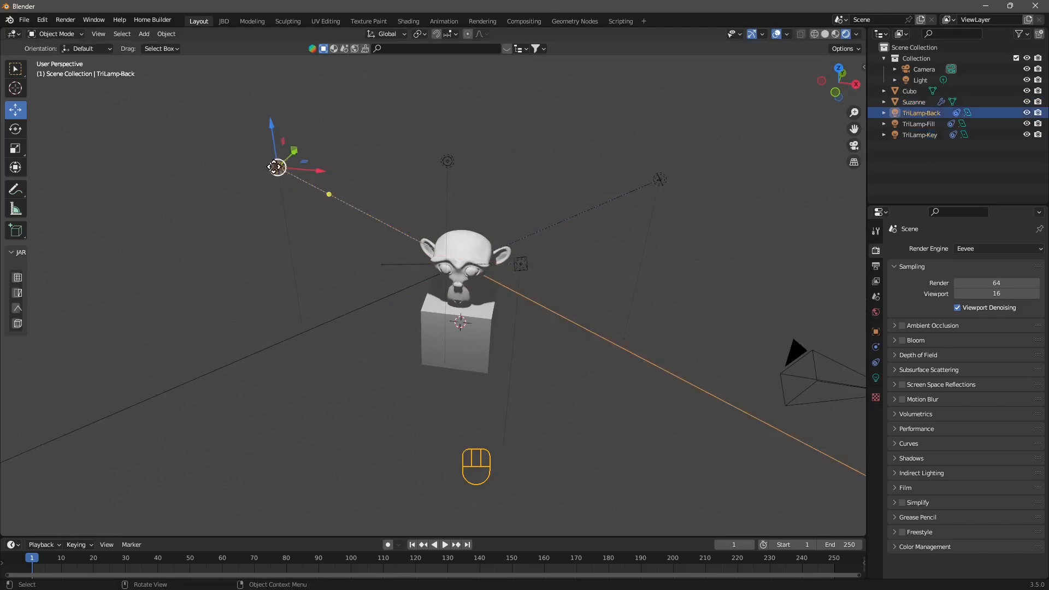
# - Slide TriLamp-Back left along Y and move TriLamp-Fill left across the ground plane
pyautogui.moveTo(274, 211); pyautogui.dragTo(481, 393, button='middle')
pyautogui.moveTo(476, 395); pyautogui.dragTo(231, 360)
pyautogui.moveTo(459, 404); pyautogui.dragTo(334, 333, button='middle')
pyautogui.scroll(-1, 339, 333)
pyautogui.click(579, 223)
pyautogui.moveTo(579, 223); pyautogui.dragTo(590, 279, button='middle')
pyautogui.moveTo(613, 246); pyautogui.dragTo(583, 271, button='middle')
pyautogui.moveTo(588, 262); pyautogui.dragTo(366, 240)
pyautogui.moveTo(366, 241); pyautogui.dragTo(434, 372, button='middle')
pyautogui.moveTo(484, 382); pyautogui.dragTo(426, 379)
# - Nudge TriLamp-Key along X, then lower TriLamp-Key, TriLamp-Fill and TriLamp-Back vertically
pyautogui.click(522, 374)
pyautogui.moveTo(552, 377); pyautogui.dragTo(586, 373)
pyautogui.moveTo(645, 421); pyautogui.dragTo(521, 285, button='middle')
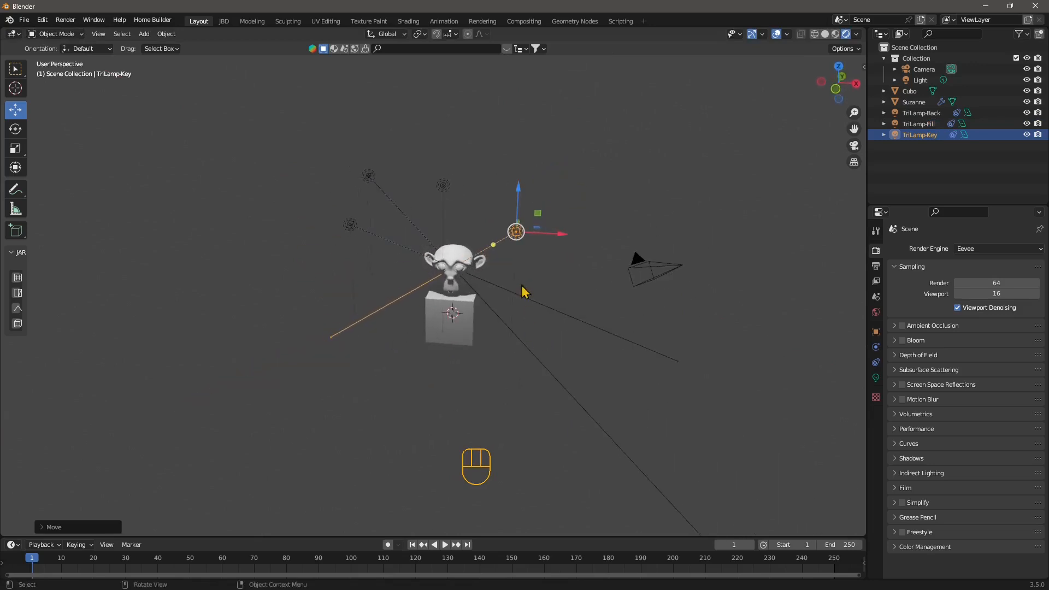
pyautogui.moveTo(515, 198); pyautogui.dragTo(516, 221)
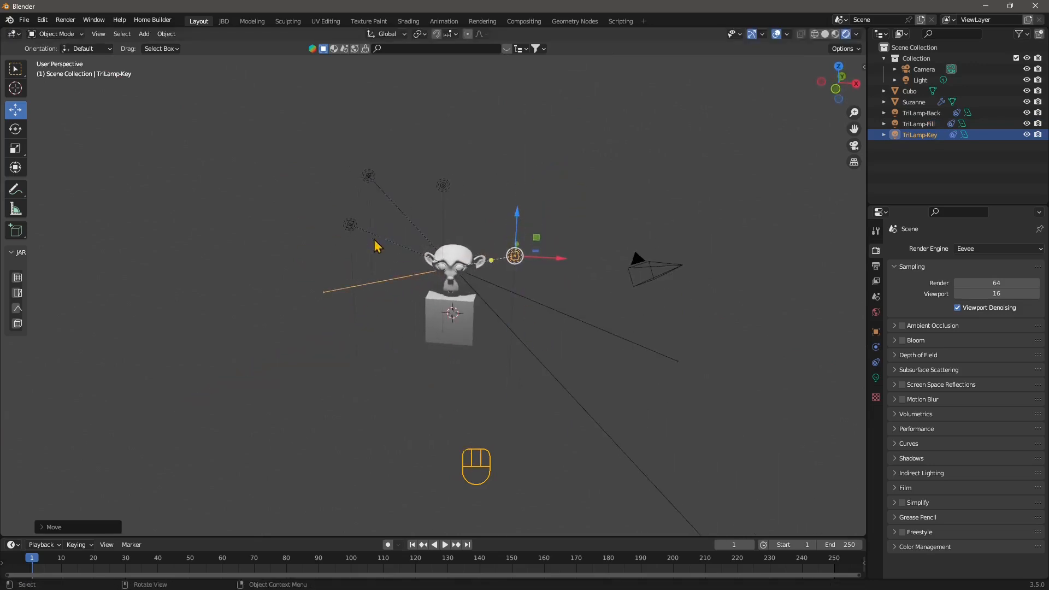
pyautogui.click(351, 224)
pyautogui.moveTo(348, 194); pyautogui.dragTo(350, 231)
pyautogui.scroll(1, 395, 317)
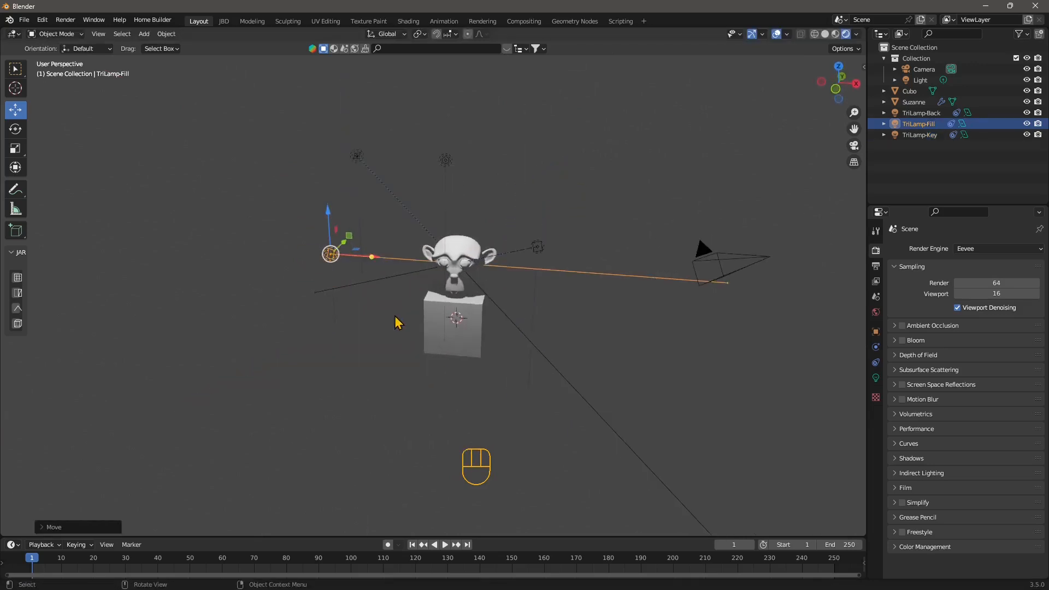
pyautogui.click(355, 156)
pyautogui.moveTo(354, 132); pyautogui.dragTo(353, 165)
# - Enlarge the TriLamp-Key area light
pyautogui.moveTo(412, 224); pyautogui.dragTo(464, 245, button='middle')
pyautogui.click(354, 229)
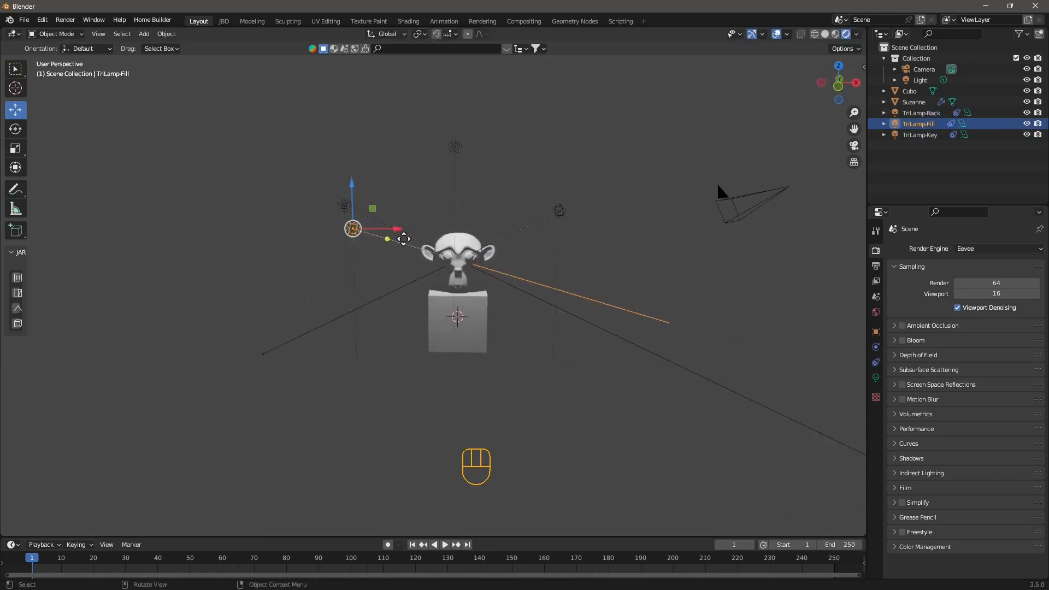
pyautogui.click(554, 214)
pyautogui.moveTo(555, 215); pyautogui.dragTo(385, 342, button='middle')
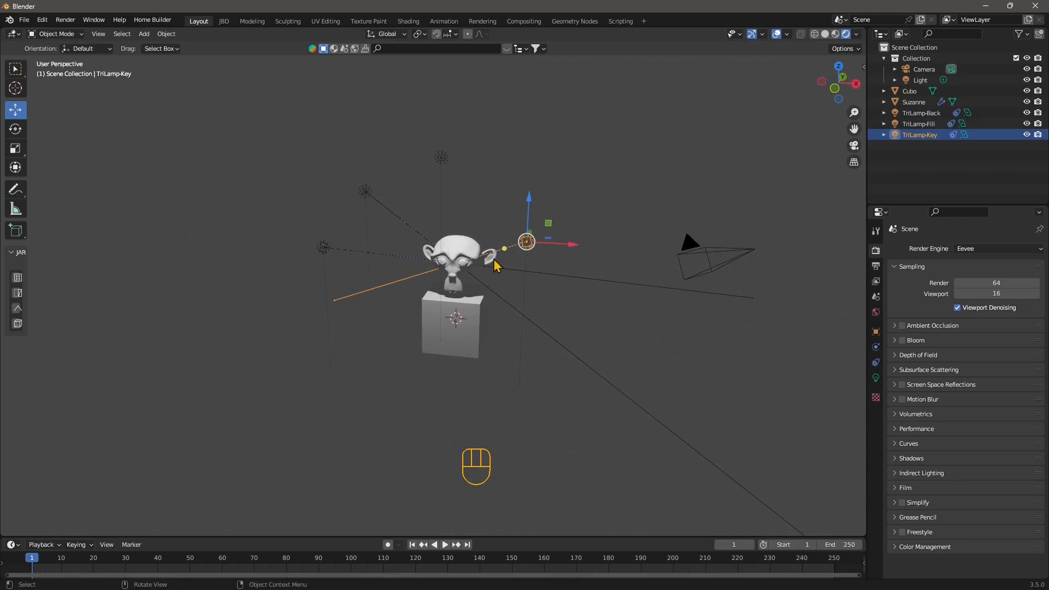
pyautogui.moveTo(481, 365); pyautogui.dragTo(552, 297, button='middle')
pyautogui.click(540, 216)
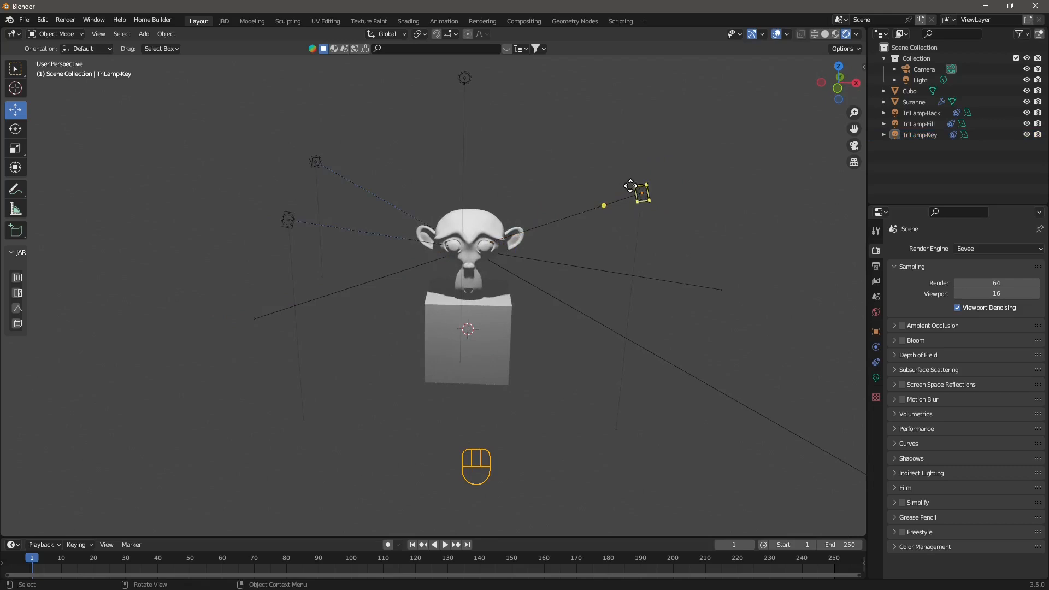
pyautogui.moveTo(647, 190); pyautogui.dragTo(618, 178)
# - Move TriLamp-Fill toward the lower right, closer to Suzanne and the cube
pyautogui.click(287, 220)
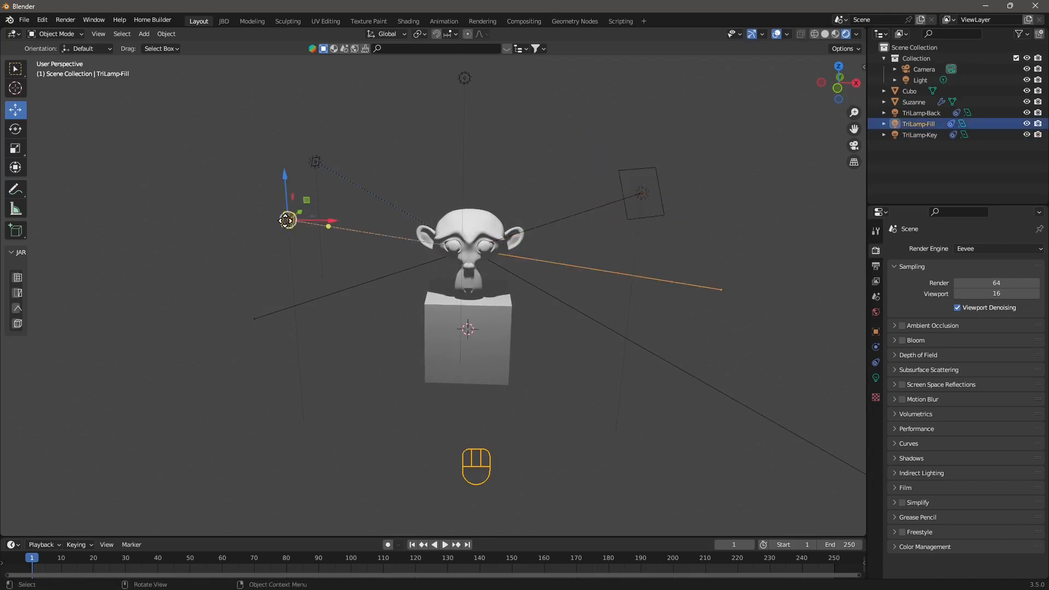
pyautogui.moveTo(285, 210)
pyautogui.mouseDown()
pyautogui.moveTo(270, 190)
pyautogui.moveTo(286, 208)
pyautogui.mouseUp()
pyautogui.moveTo(292, 243); pyautogui.dragTo(309, 257, button='middle')
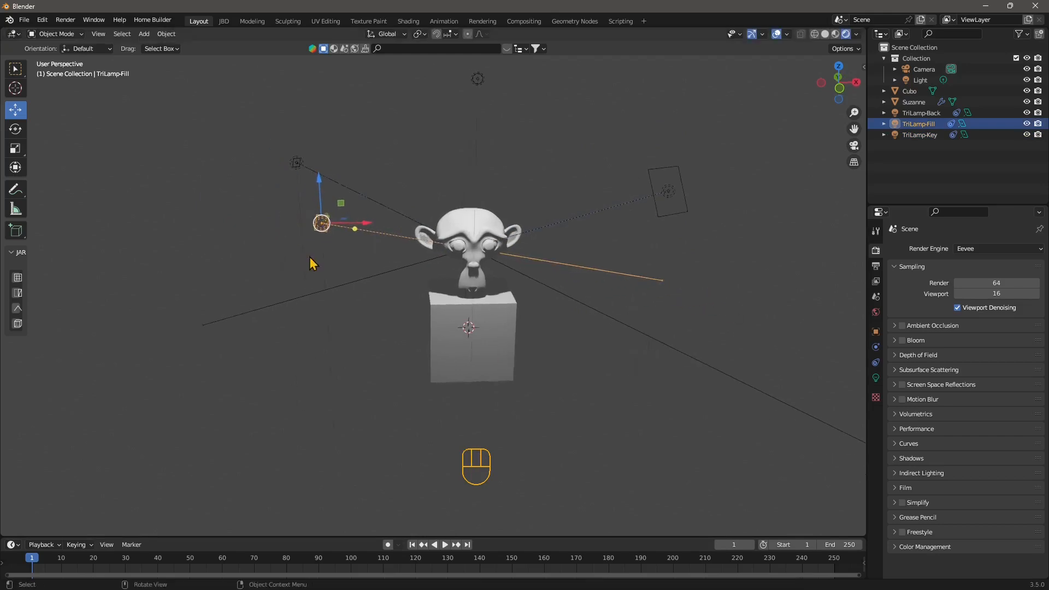
pyautogui.moveTo(316, 210); pyautogui.dragTo(342, 228)
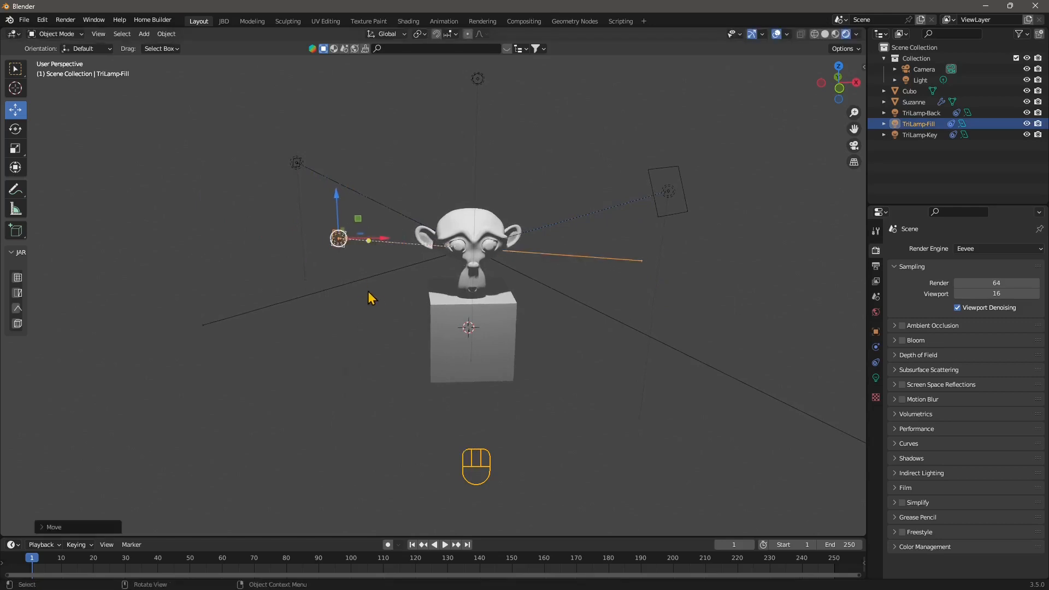
pyautogui.moveTo(367, 297); pyautogui.dragTo(281, 226, button='middle')
# - Make the TriLamp-Fill area light much larger with its size handle
pyautogui.moveTo(290, 235); pyautogui.dragTo(317, 313)
pyautogui.moveTo(317, 312); pyautogui.dragTo(498, 378, button='middle')
pyautogui.click(551, 376)
pyautogui.click(295, 320)
pyautogui.moveTo(310, 327); pyautogui.dragTo(352, 417)
pyautogui.moveTo(352, 417); pyautogui.dragTo(363, 206, button='middle')
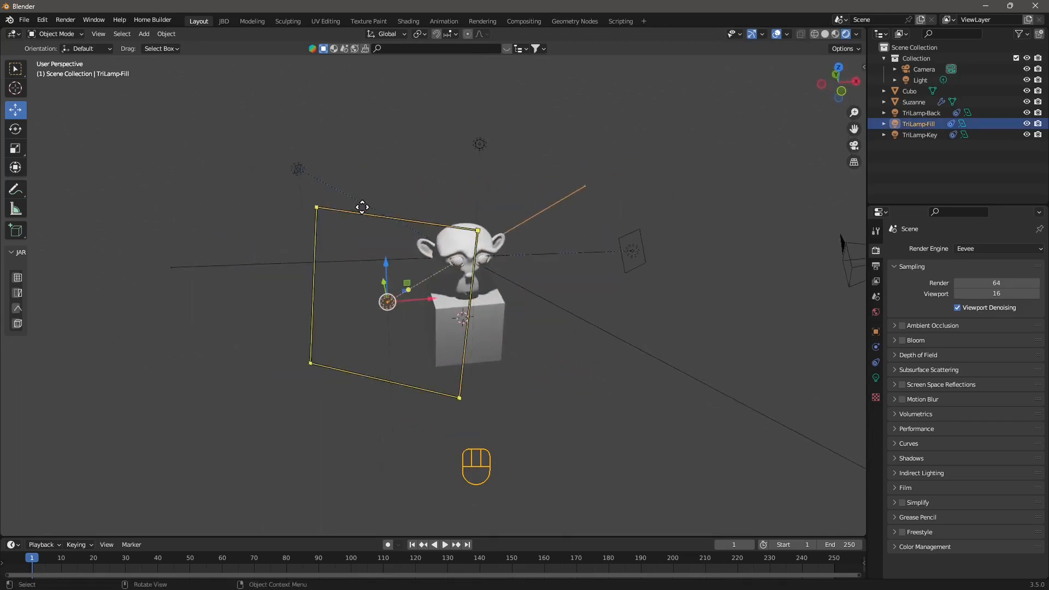
pyautogui.click(297, 168)
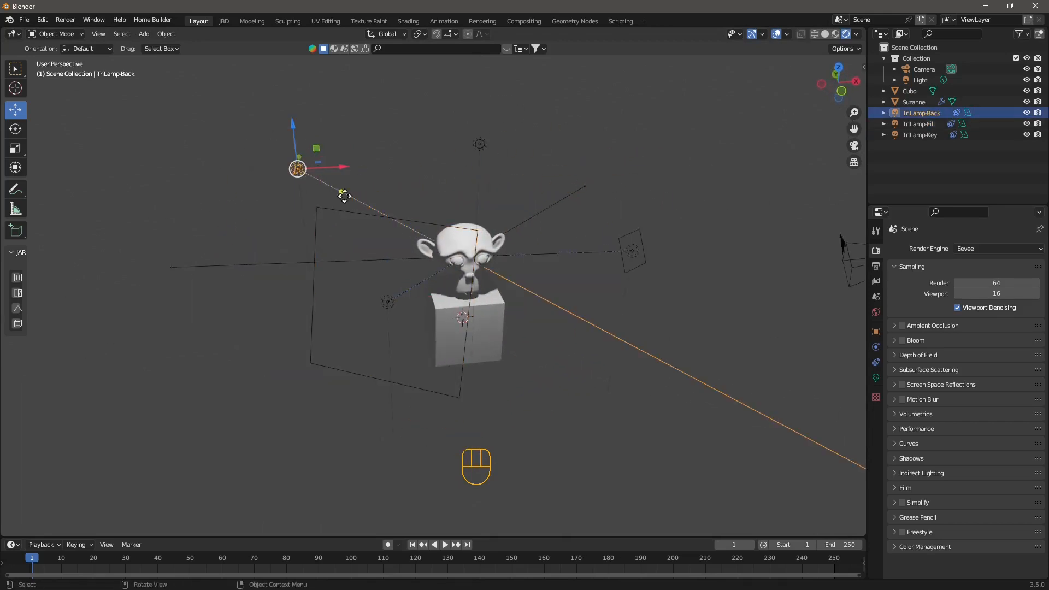
pyautogui.click(403, 183)
pyautogui.moveTo(501, 327); pyautogui.dragTo(480, 305, button='middle')
pyautogui.click(583, 200)
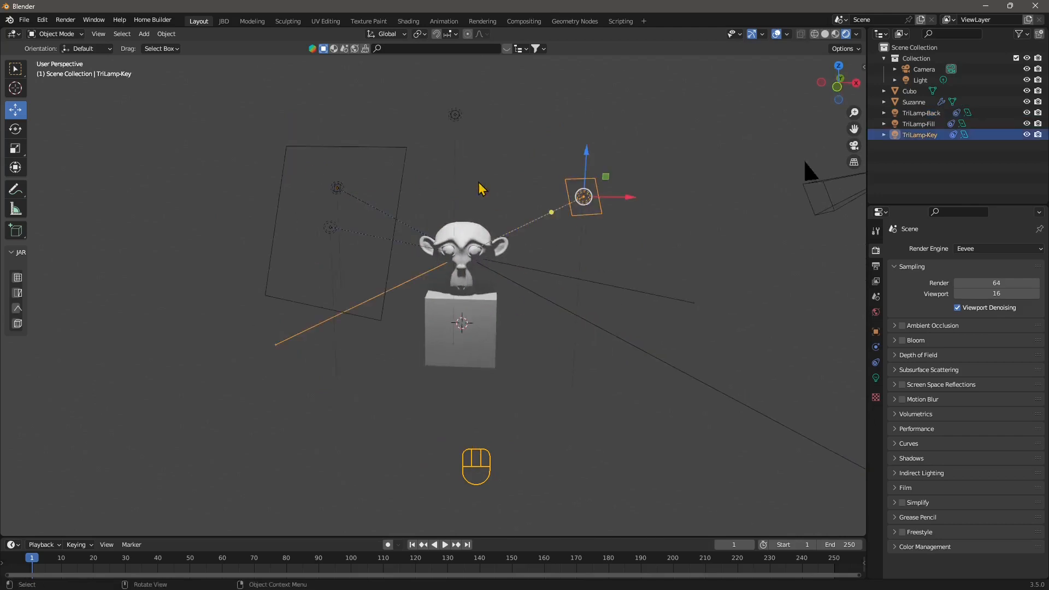
pyautogui.moveTo(498, 249); pyautogui.dragTo(582, 265, button='middle')
pyautogui.click(319, 250)
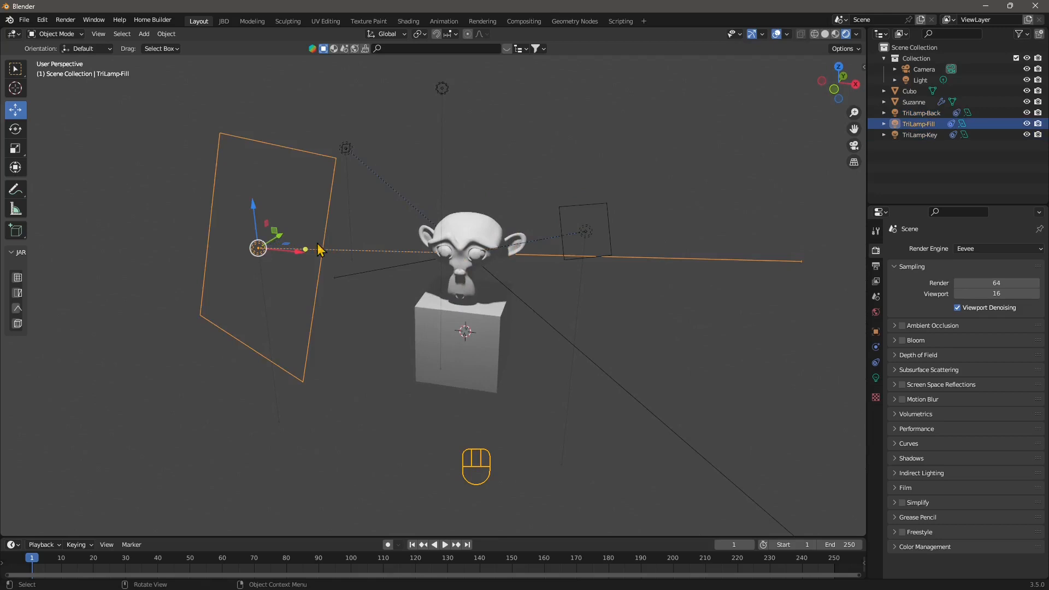
pyautogui.click(575, 228)
pyautogui.click(587, 234)
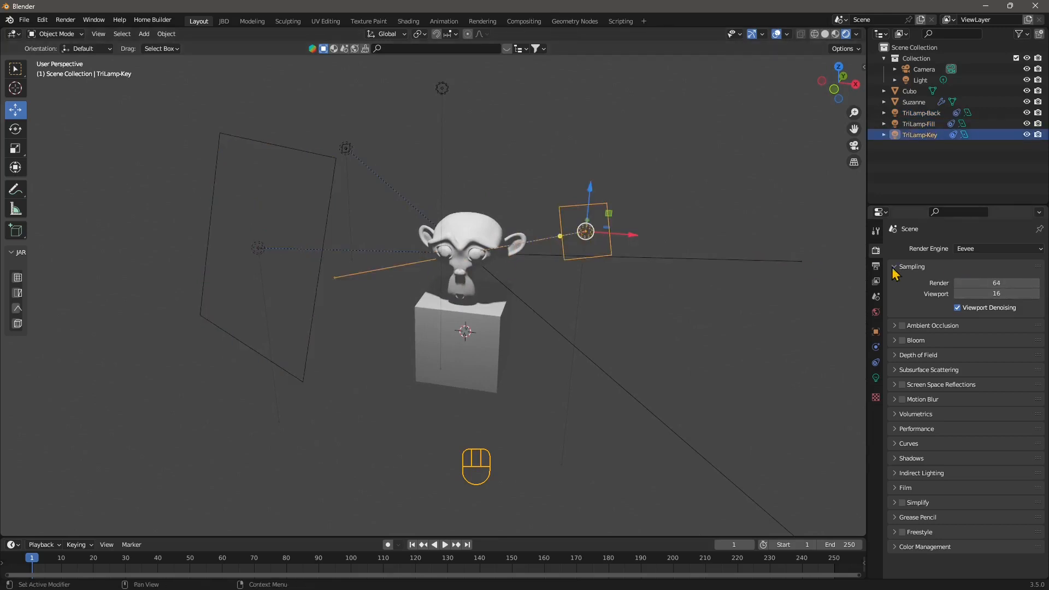
pyautogui.click(443, 89)
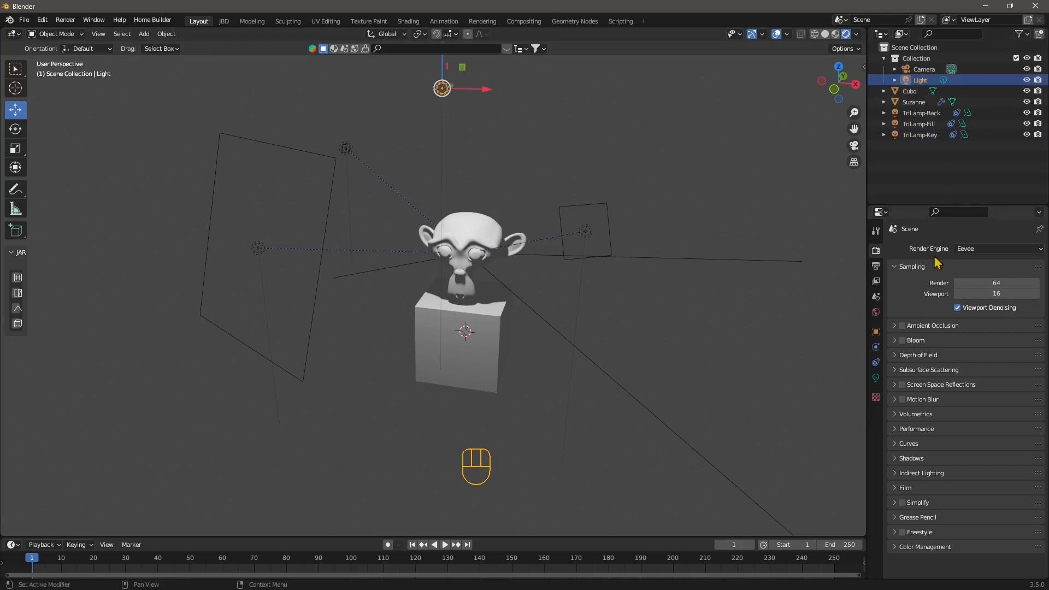
# - Lower the point Light's power from 997.4 W to 340.2 W
pyautogui.click(876, 378)
pyautogui.moveTo(986, 322); pyautogui.dragTo(926, 323)
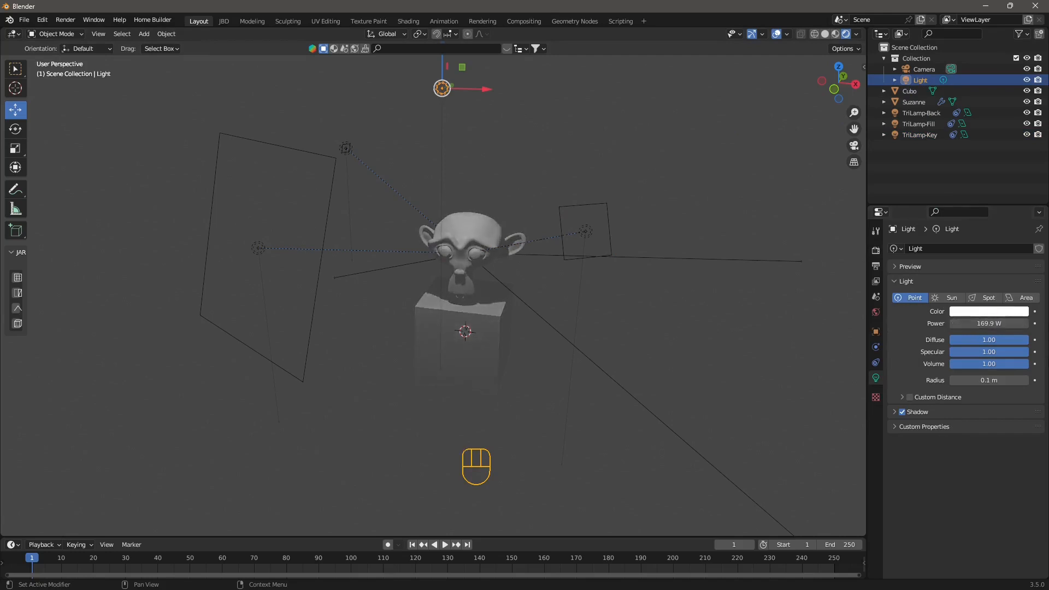
pyautogui.moveTo(989, 323); pyautogui.dragTo(1006, 323)
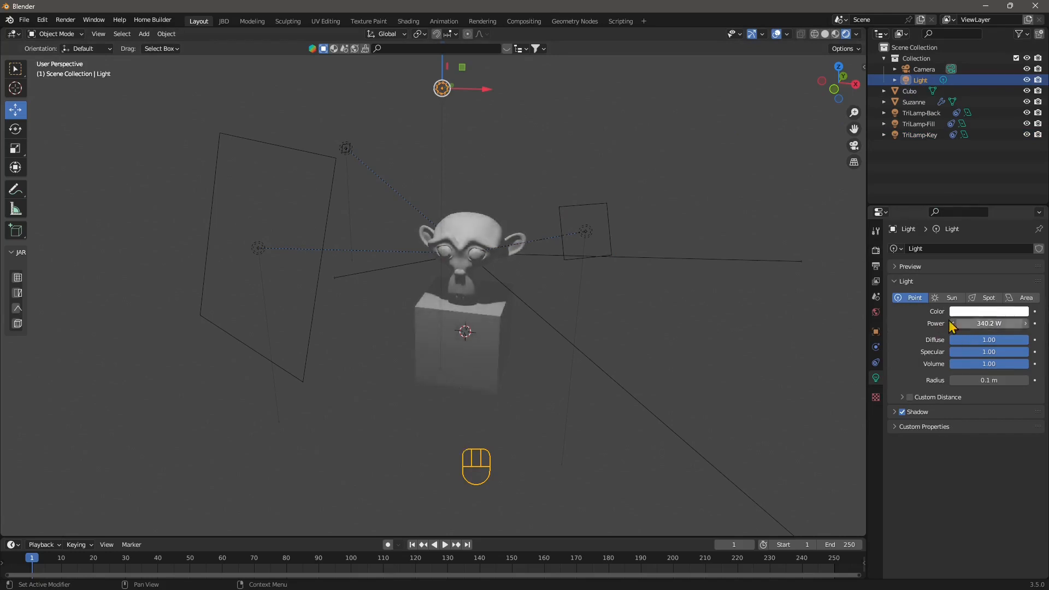
pyautogui.click(257, 249)
# - Tint TriLamp-Fill orange and raise its power to 73.4 W
pyautogui.click(1004, 314)
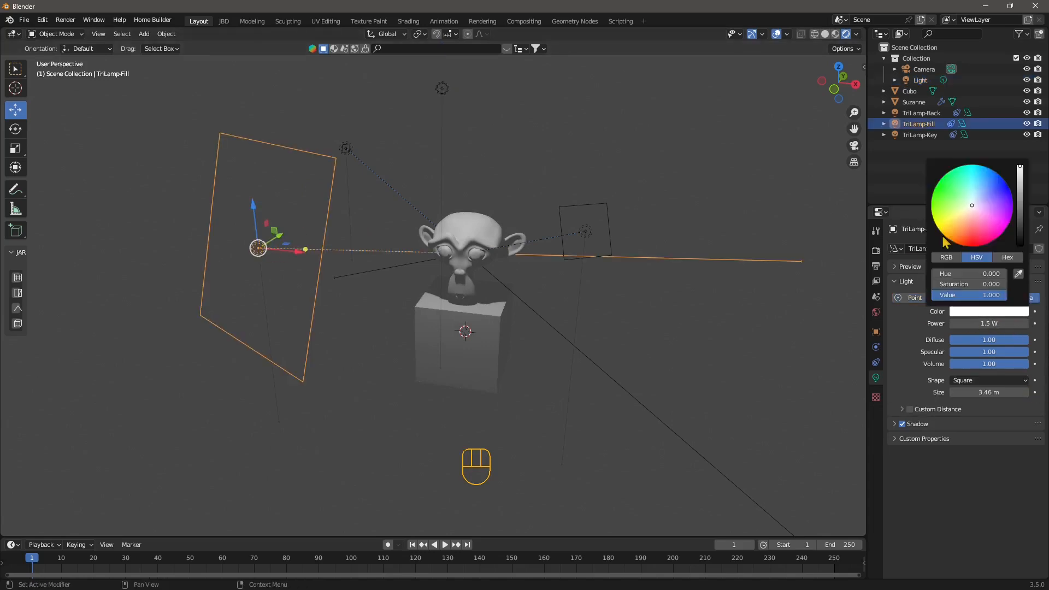
pyautogui.moveTo(972, 206); pyautogui.dragTo(956, 243)
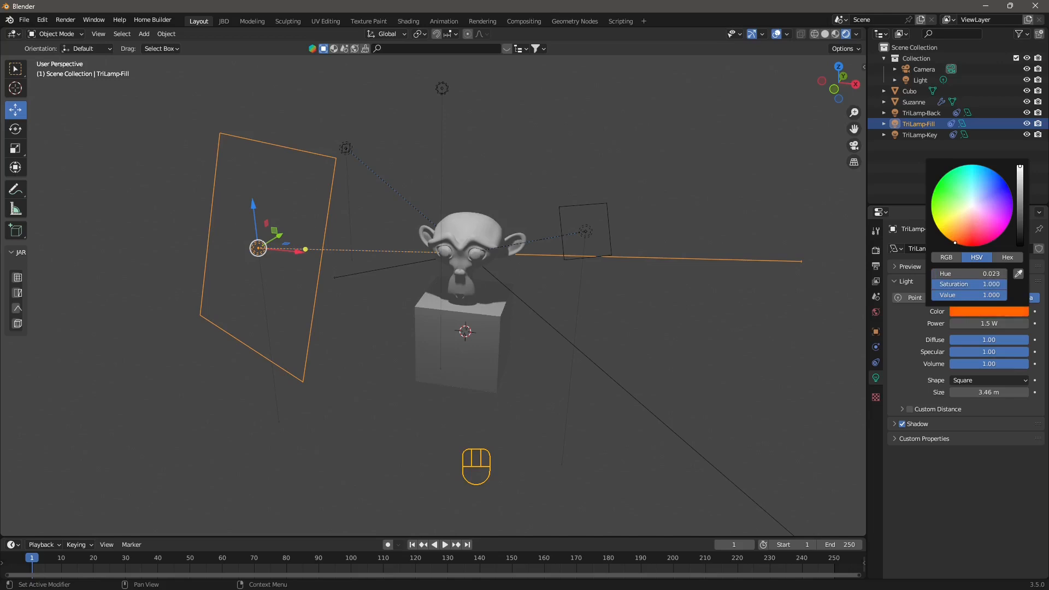
pyautogui.moveTo(1000, 324)
pyautogui.mouseDown()
pyautogui.moveTo(1044, 324)
pyautogui.moveTo(1000, 324)
pyautogui.mouseUp()
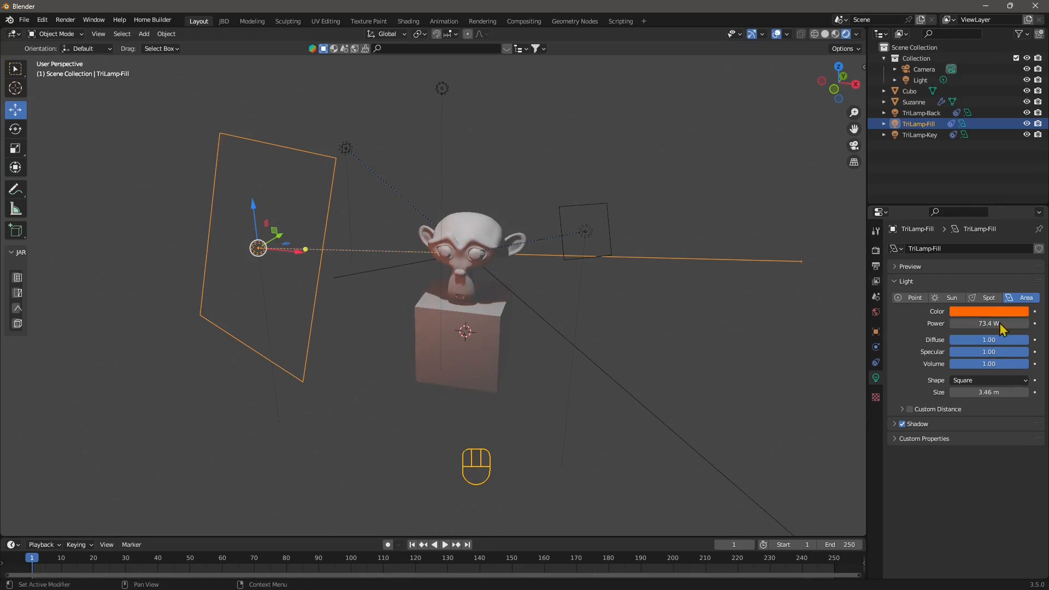
# - Cycle the selection through TriLamp-Key, TriLamp-Back and TriLamp-Fill, then clear it
pyautogui.click(921, 135)
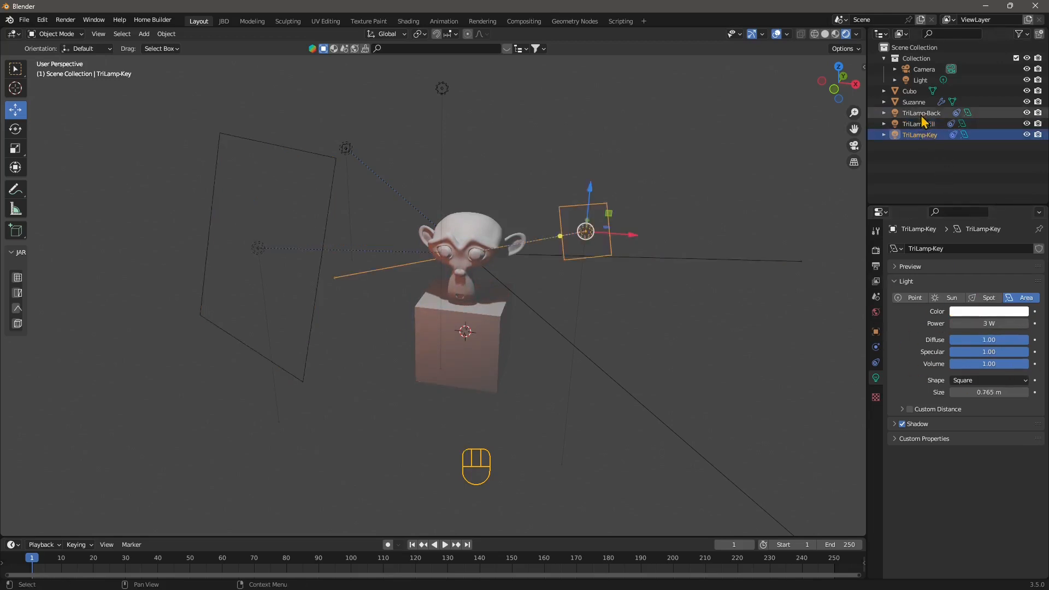
pyautogui.click(921, 115)
pyautogui.click(920, 125)
pyautogui.click(921, 136)
pyautogui.click(920, 125)
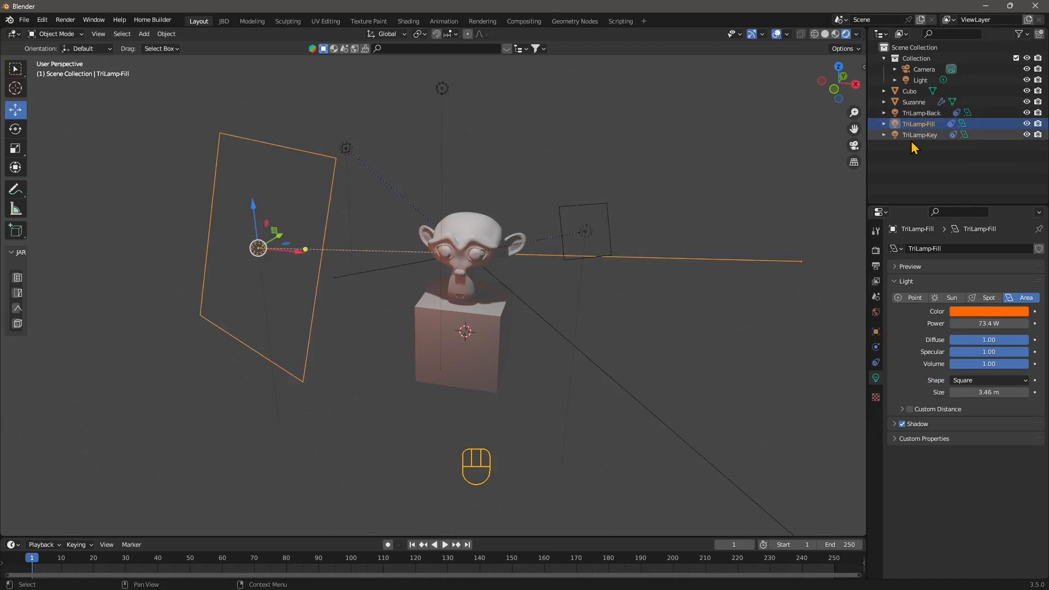
pyautogui.click(916, 136)
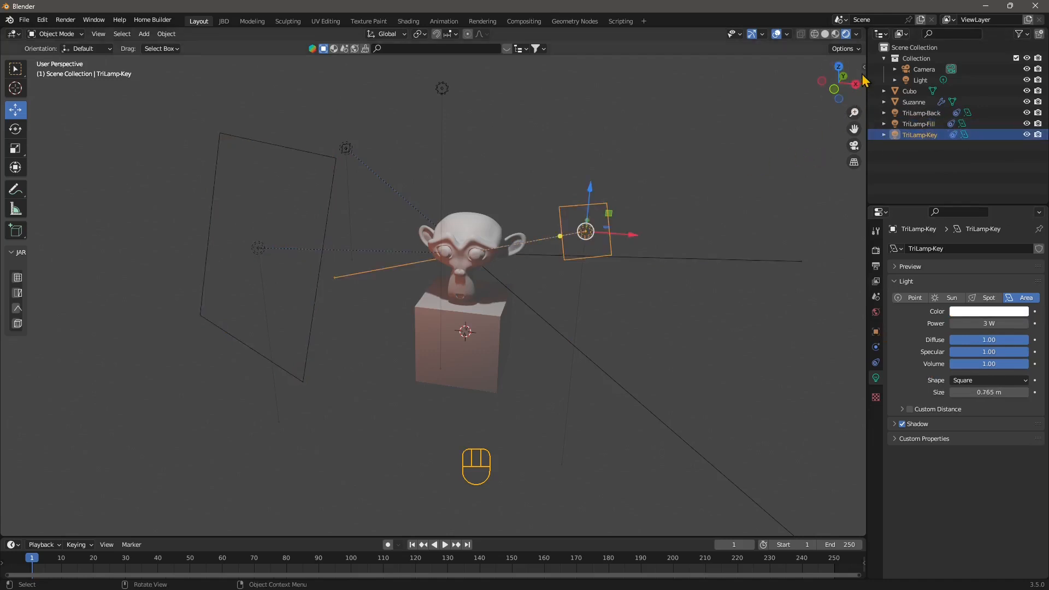
pyautogui.click(490, 164)
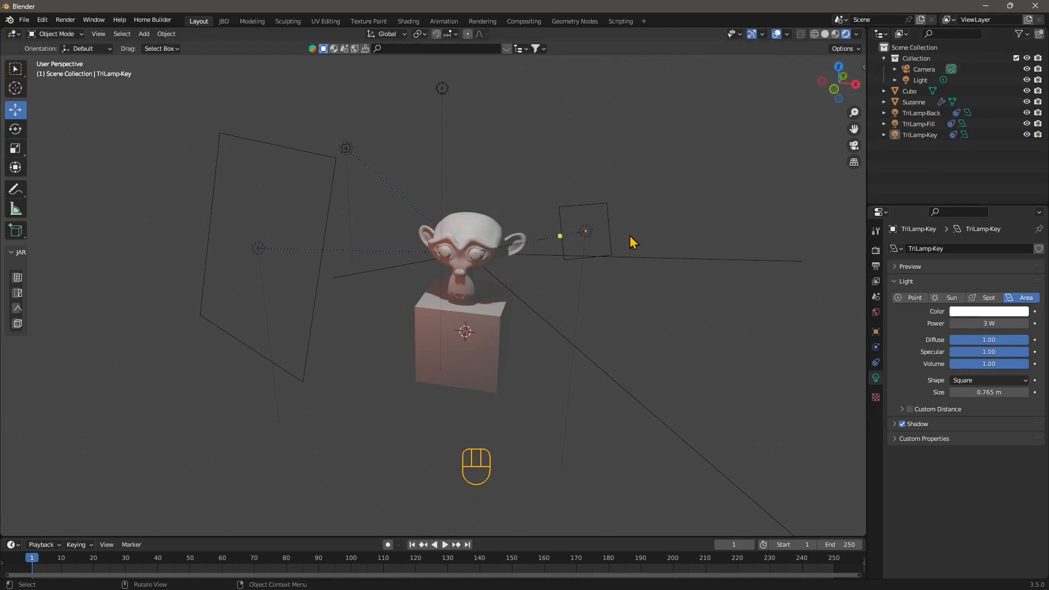
pyautogui.press('n')
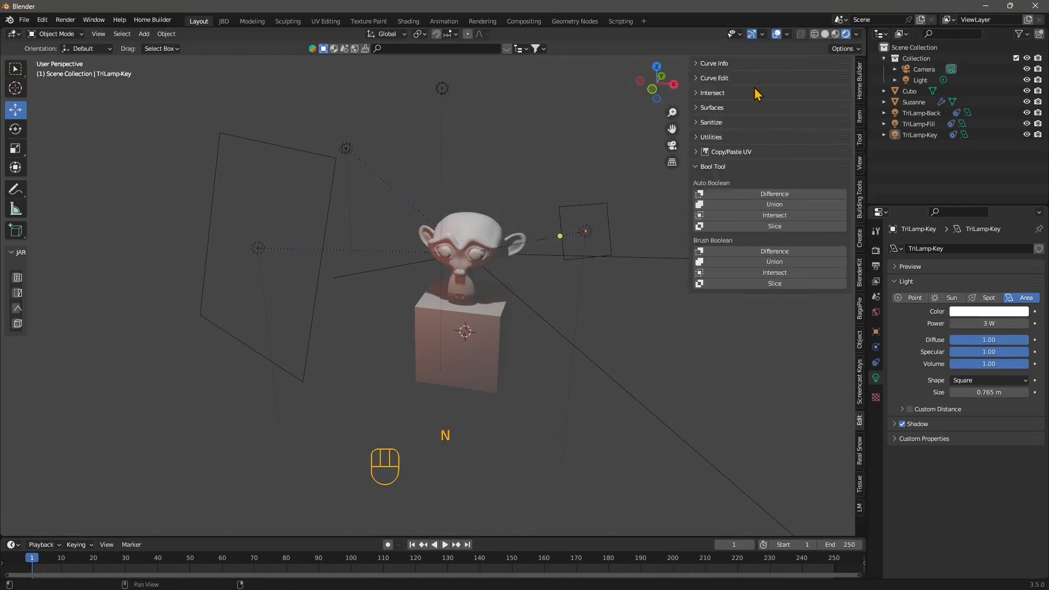
# - Show the LM sidebar panel and enable Show all lights to list all four lights
pyautogui.press('n')
pyautogui.press('n')
pyautogui.click(861, 513)
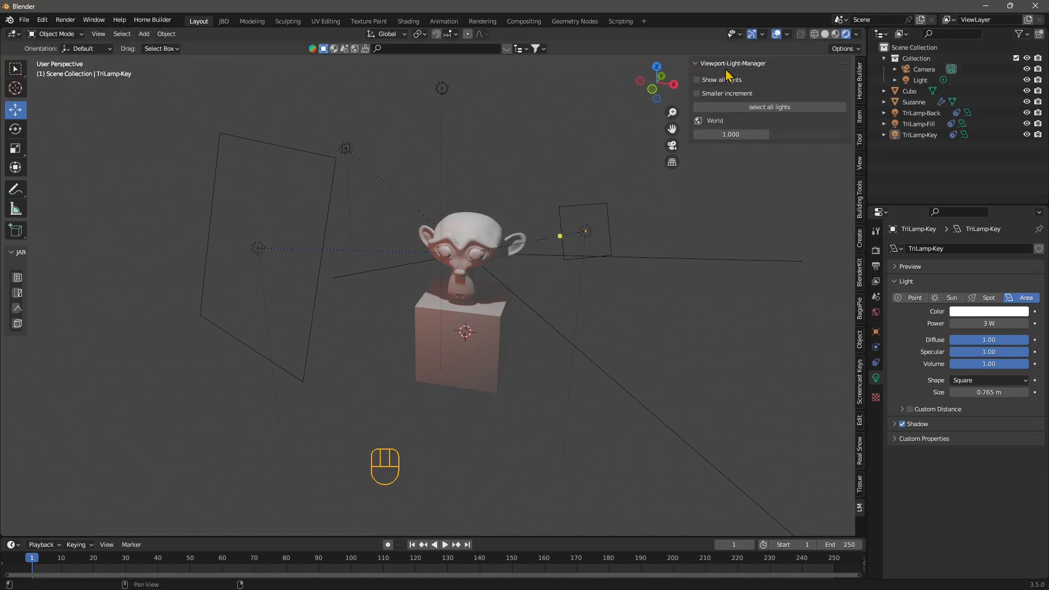
pyautogui.click(702, 63)
pyautogui.click(702, 63)
pyautogui.click(697, 81)
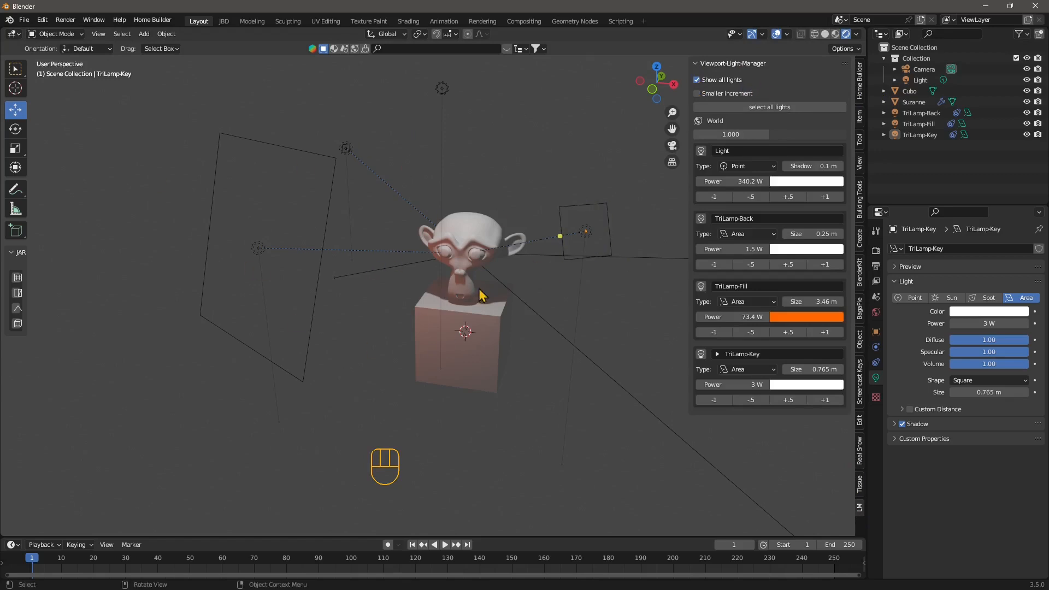
pyautogui.moveTo(480, 292); pyautogui.dragTo(555, 272, button='middle')
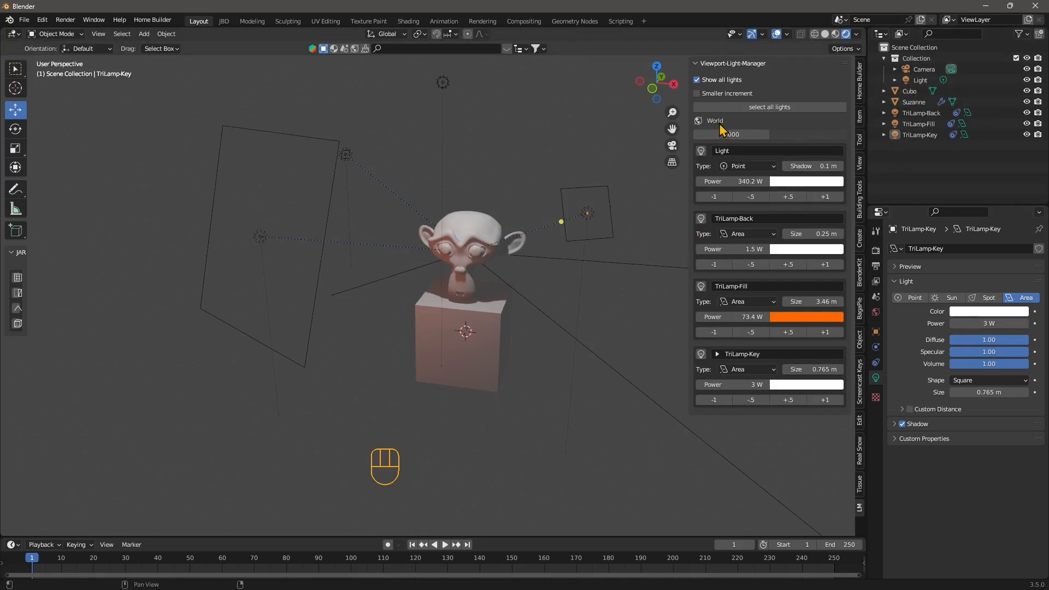
# - Adjust the World colour brightness and drop the world strength to 0
pyautogui.click(800, 135)
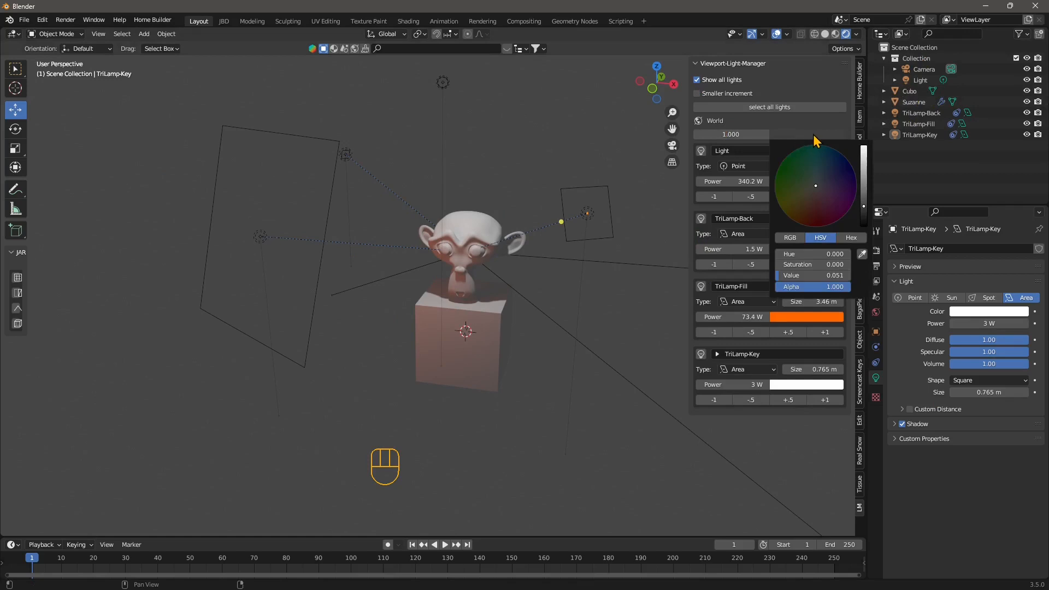
pyautogui.moveTo(864, 205); pyautogui.dragTo(864, 144)
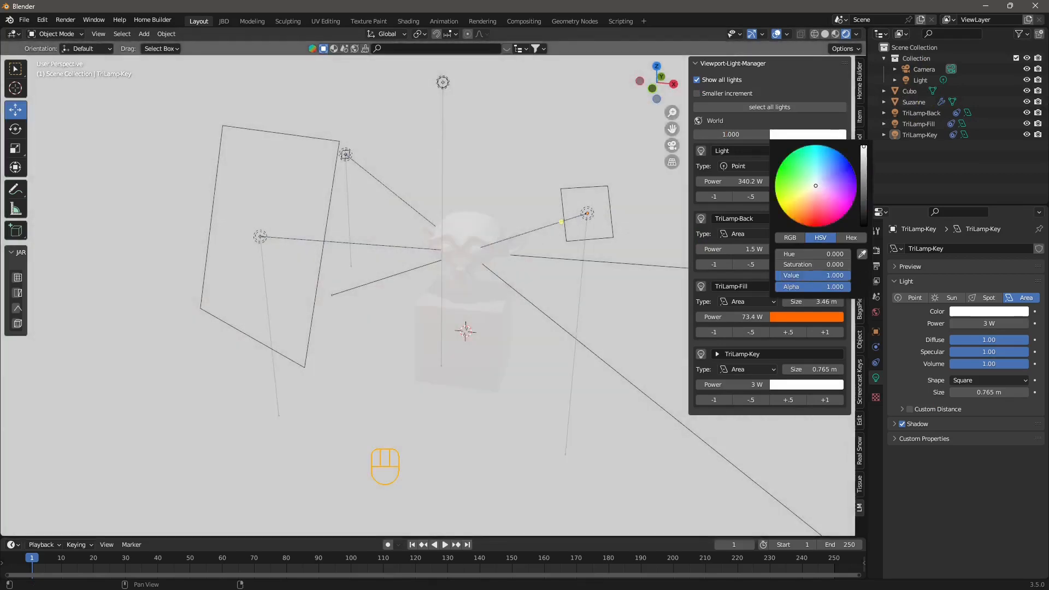
pyautogui.click(735, 135)
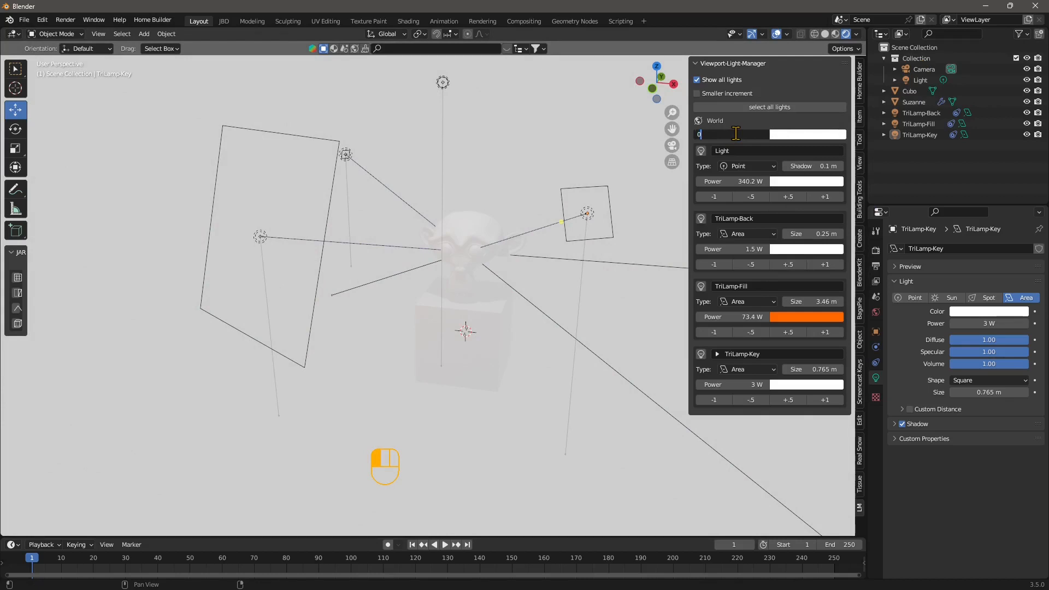
pyautogui.press('Return')
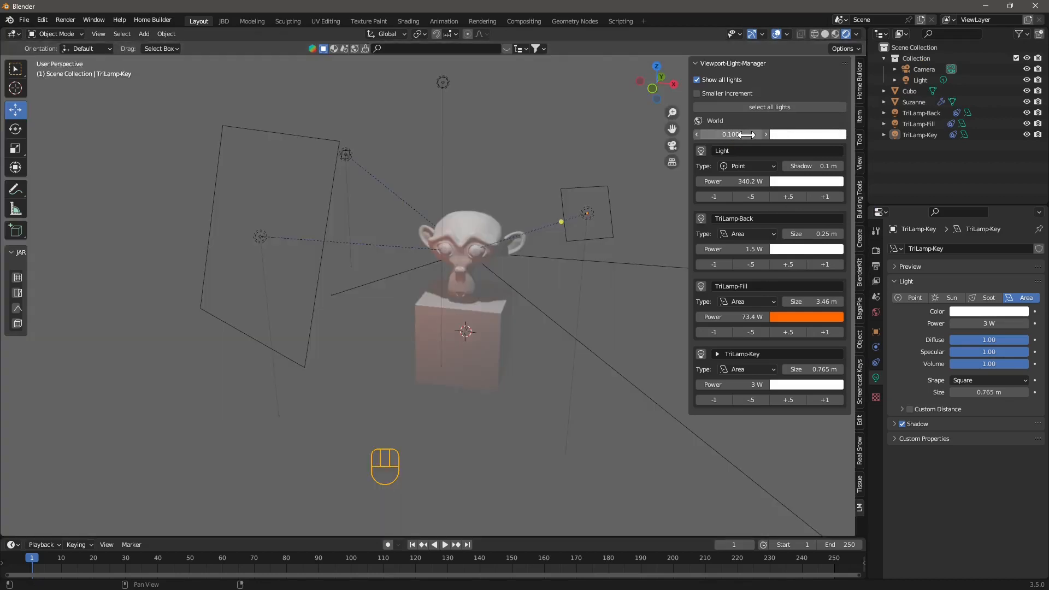
pyautogui.click(747, 135)
pyautogui.moveTo(746, 135)
pyautogui.mouseDown()
pyautogui.moveTo(731, 138)
pyautogui.moveTo(743, 136)
pyautogui.mouseUp()
pyautogui.click(765, 135)
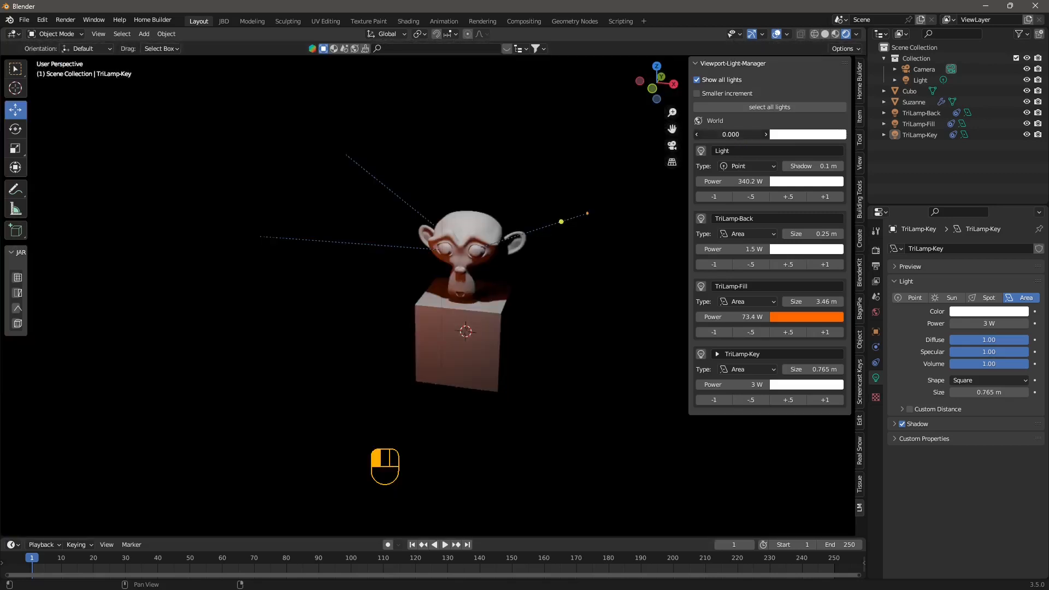
pyautogui.click(746, 135)
# - Enter a world strength of 0.001, then settle on 0.007
pyautogui.click(751, 135)
pyautogui.write('1')
pyautogui.press('Return')
pyautogui.click(751, 134)
pyautogui.write('7')
pyautogui.press('Return')
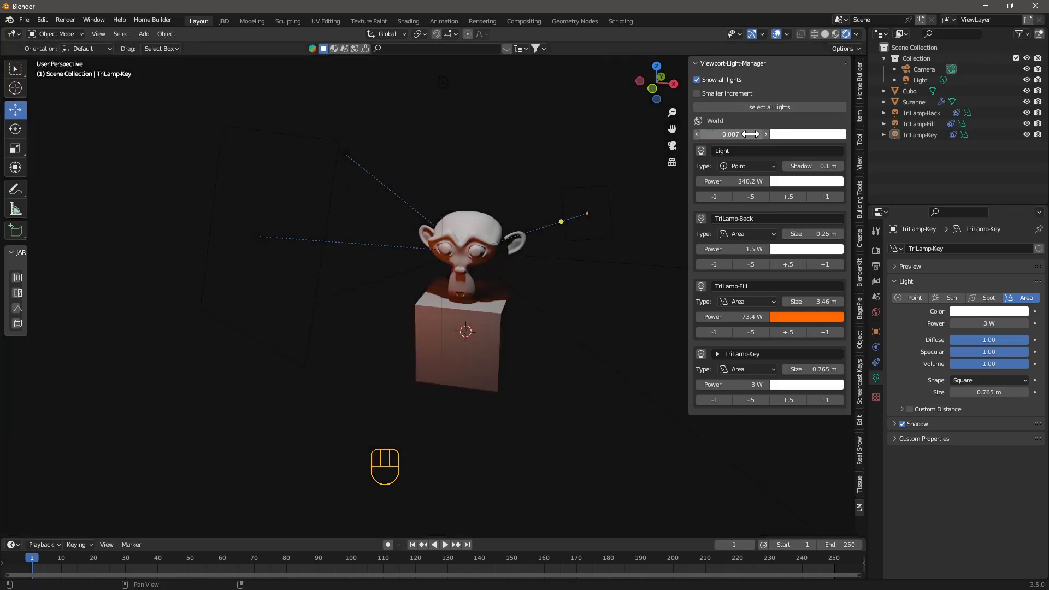
pyautogui.click(580, 232)
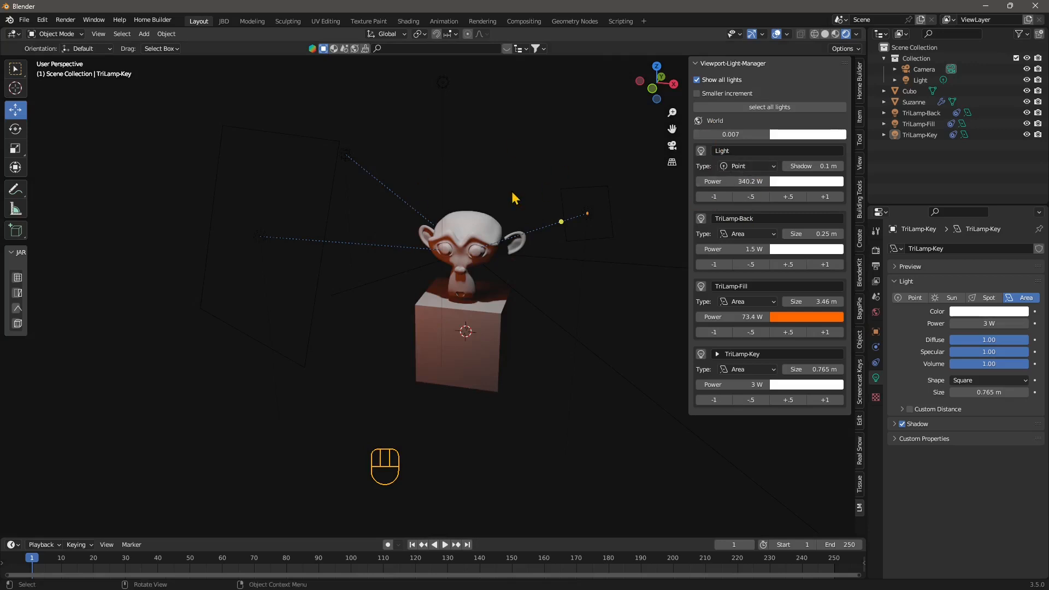
# - Rename the point light to 'Standard Binder Light'
pyautogui.click(721, 151)
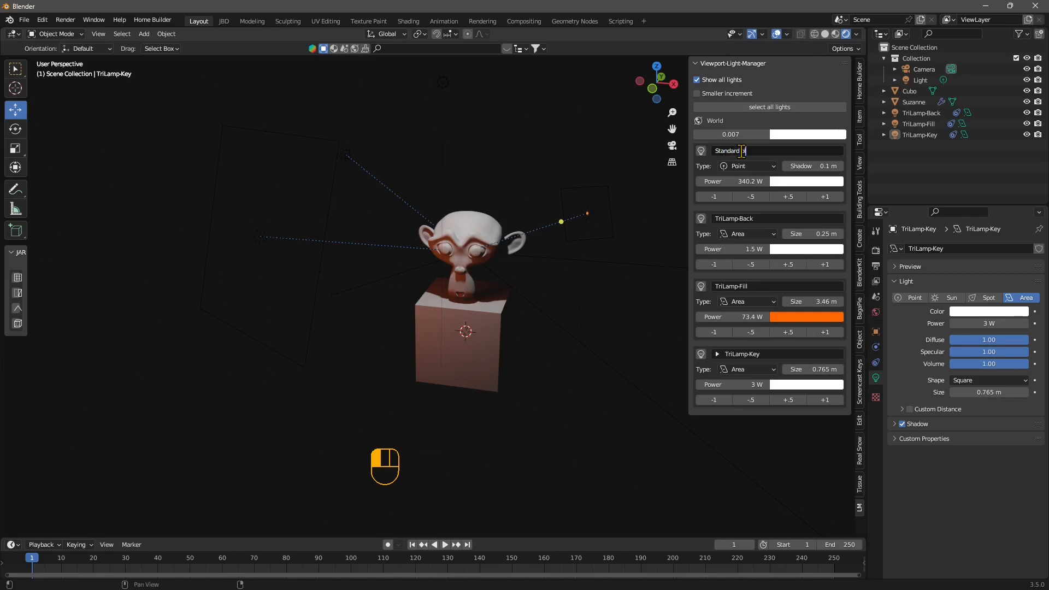
pyautogui.press('BackSpace')
pyautogui.write('Binder Light')
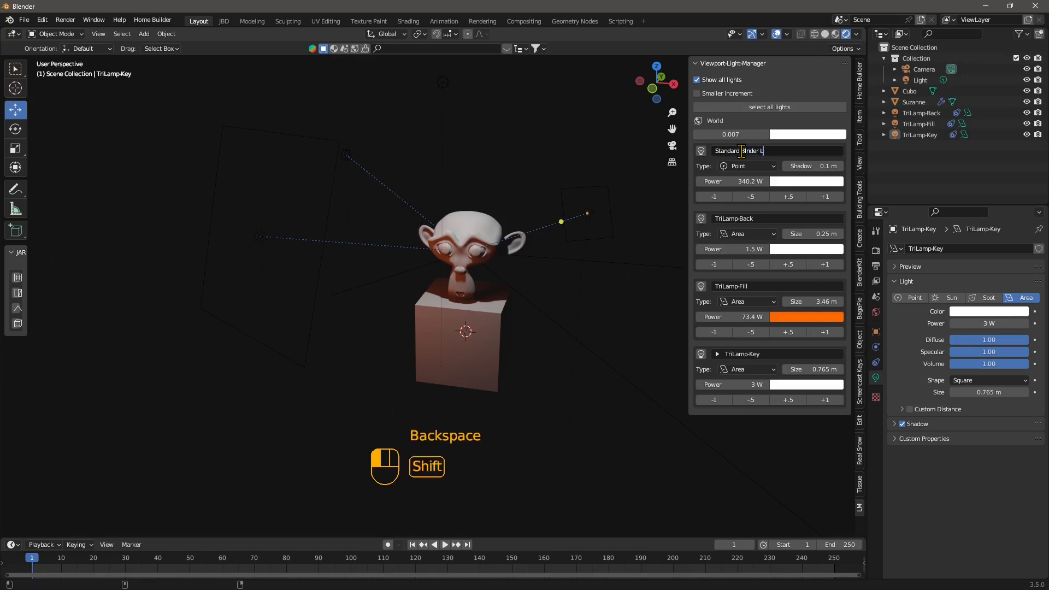
pyautogui.click(767, 182)
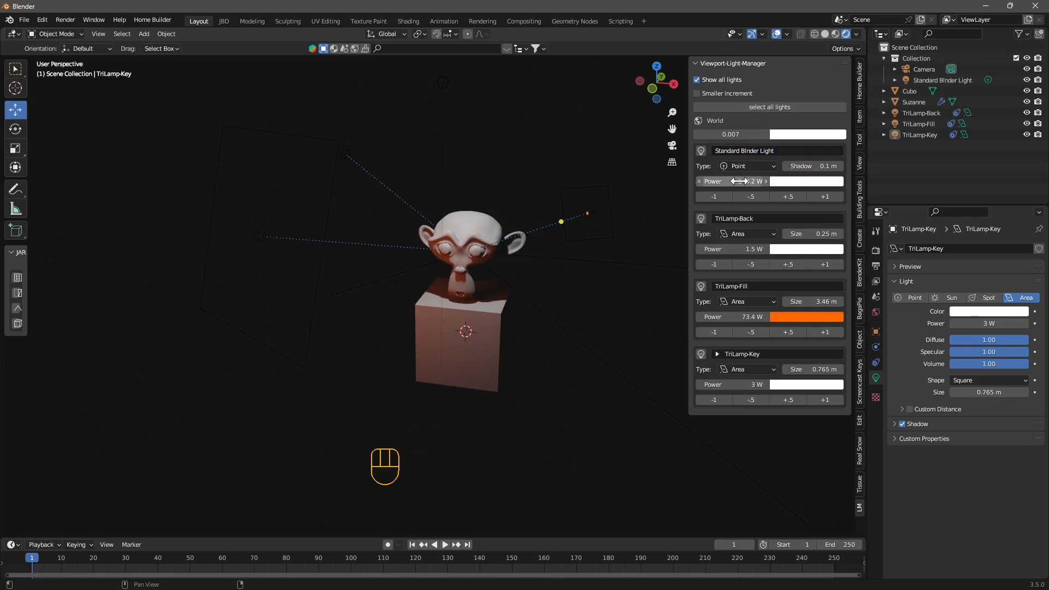
# - Set it to 331.1 W with a light orange tint, enable Smaller increment, and select all lights
pyautogui.moveTo(743, 181); pyautogui.dragTo(711, 181)
pyautogui.click(792, 183)
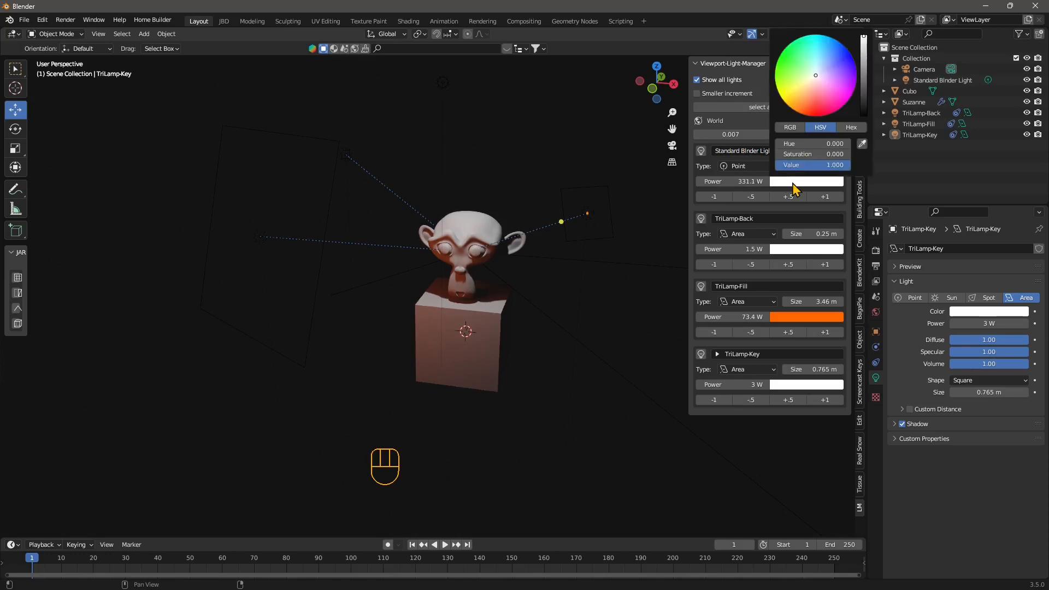
pyautogui.moveTo(814, 76); pyautogui.dragTo(812, 82)
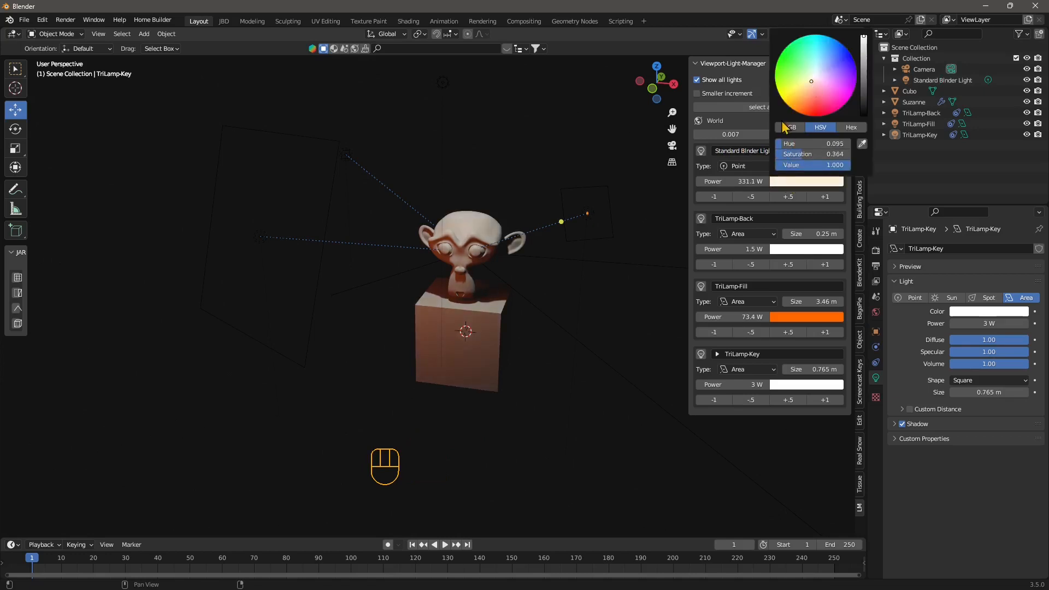
pyautogui.click(697, 94)
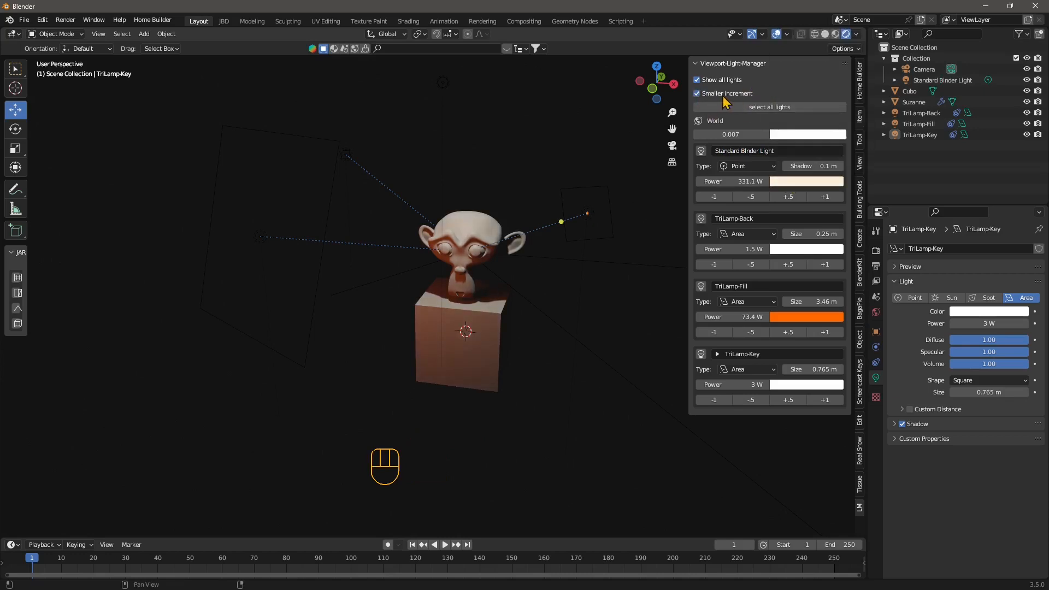
pyautogui.click(773, 109)
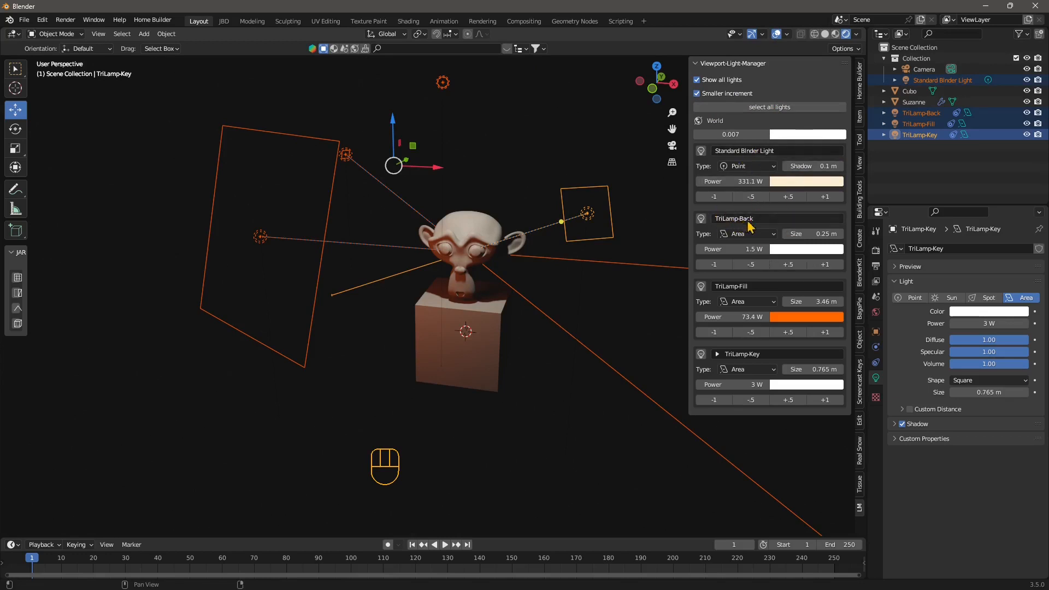
# - Make TriLamp-Back cyan and bring its power to 179.46 W
pyautogui.click(801, 251)
pyautogui.moveTo(810, 154); pyautogui.dragTo(818, 102)
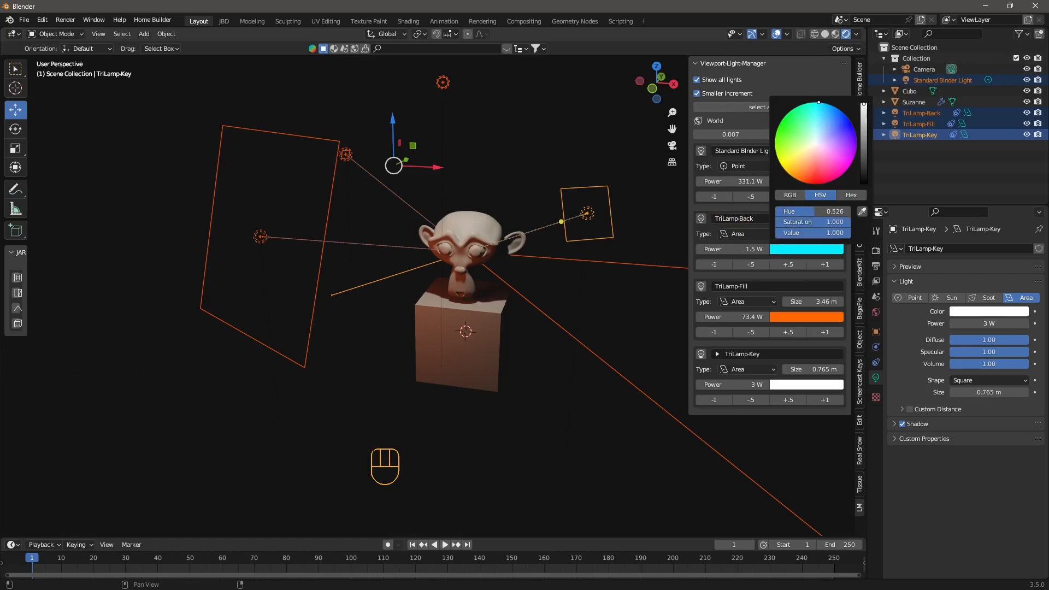
pyautogui.moveTo(751, 251); pyautogui.dragTo(783, 251)
pyautogui.click(787, 265)
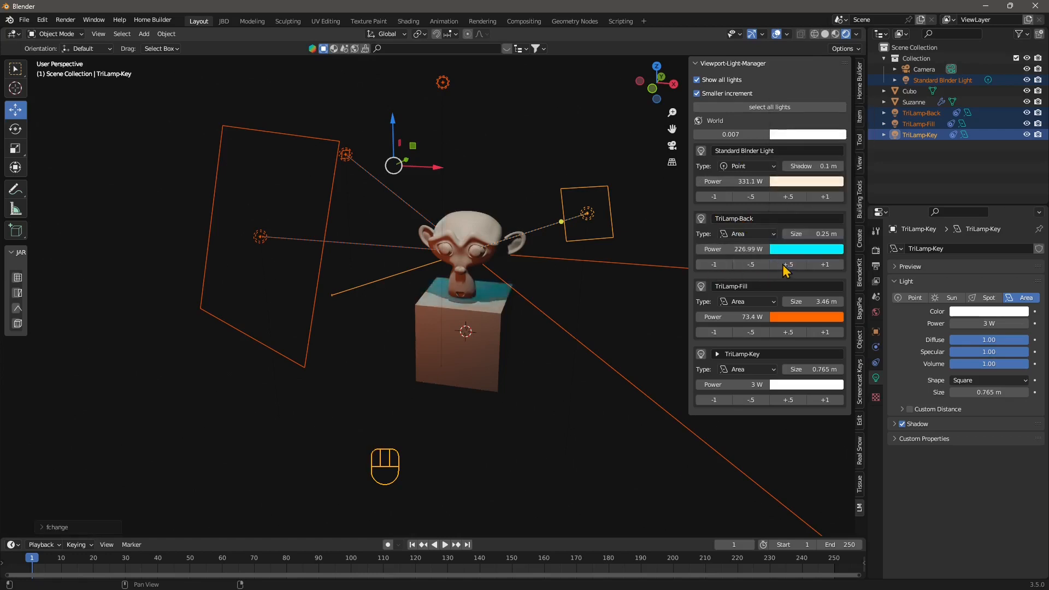
pyautogui.click(751, 266)
pyautogui.click(749, 265)
pyautogui.click(749, 265)
pyautogui.click(749, 266)
pyautogui.click(748, 265)
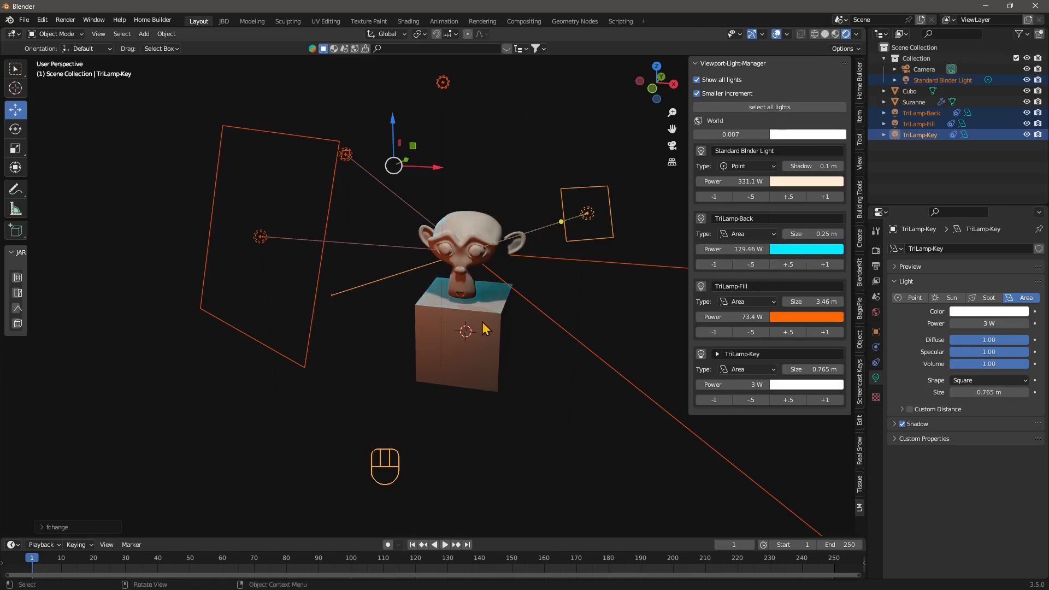
pyautogui.moveTo(483, 325); pyautogui.dragTo(514, 309, button='middle')
pyautogui.moveTo(470, 265); pyautogui.dragTo(497, 325, button='middle')
# - Move TriLamp-Back sideways along X, then shift it to the right
pyautogui.click(288, 136)
pyautogui.moveTo(339, 130); pyautogui.dragTo(275, 131)
pyautogui.moveTo(276, 219); pyautogui.dragTo(287, 243, button='middle')
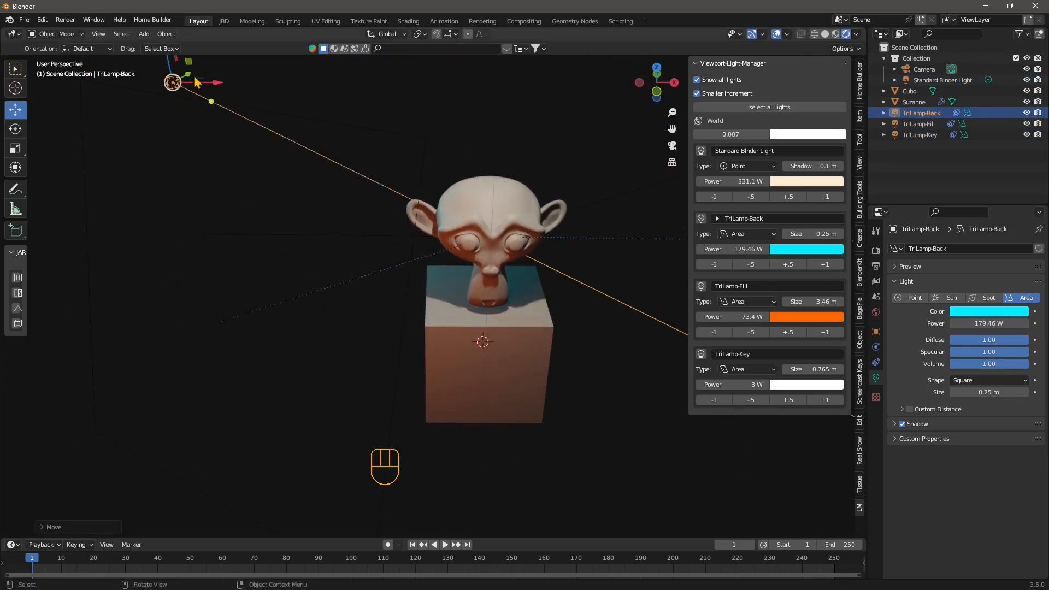
pyautogui.moveTo(225, 127); pyautogui.dragTo(367, 176, button='middle')
pyautogui.scroll(-3, 368, 177)
pyautogui.moveTo(161, 352); pyautogui.dragTo(233, 362)
# - Set TriLamp-Key's power to 71.7 W
pyautogui.moveTo(492, 358); pyautogui.dragTo(434, 307, button='middle')
pyautogui.scroll(1, 528, 302)
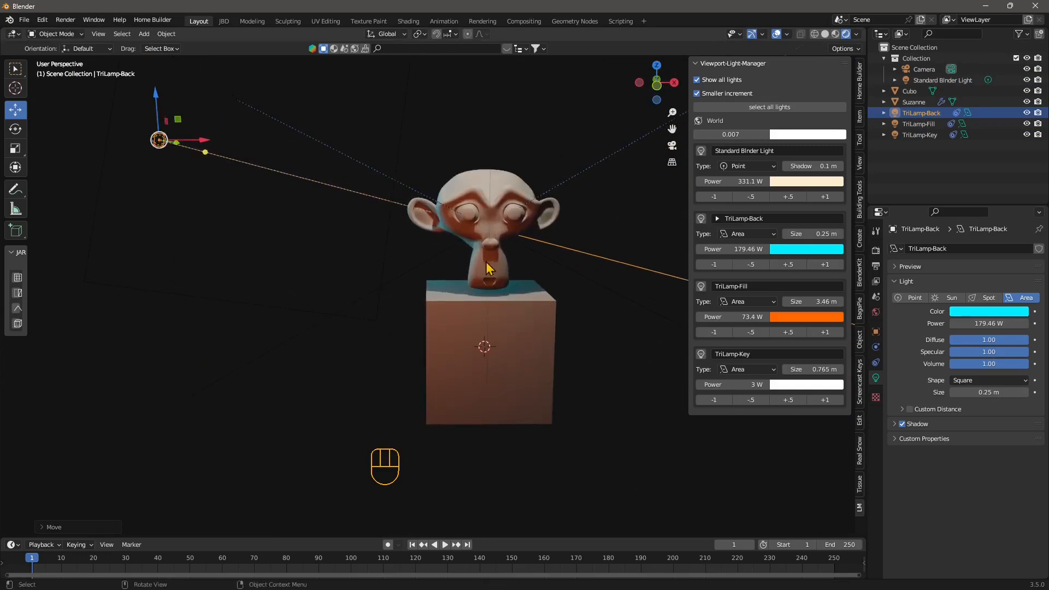
pyautogui.scroll(1, 547, 253)
pyautogui.keyDown('shift'); pyautogui.moveTo(589, 299); pyautogui.dragTo(654, 292, button='middle'); pyautogui.keyUp('shift')
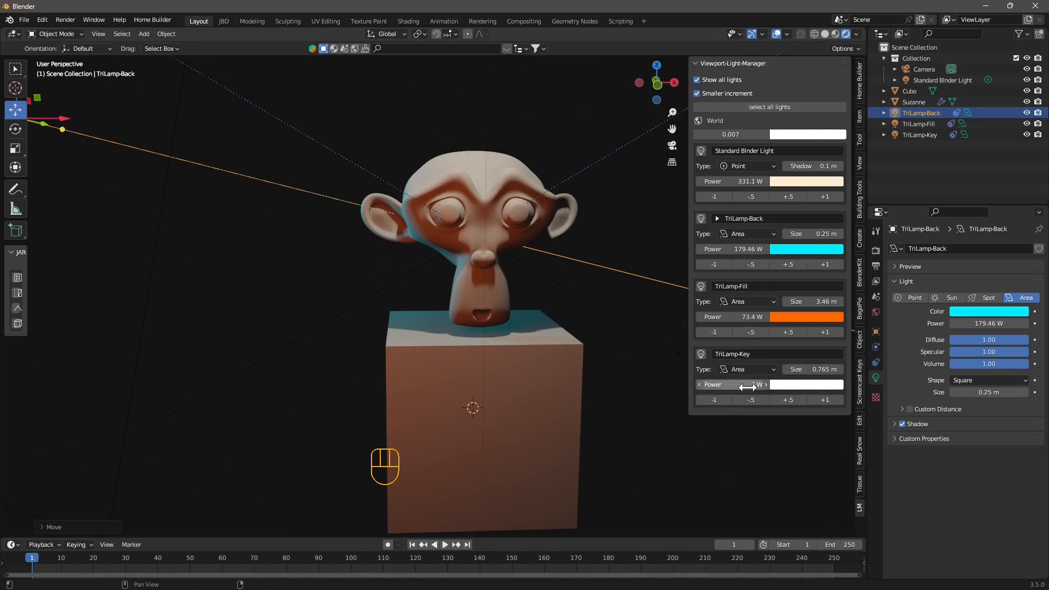
pyautogui.moveTo(748, 387)
pyautogui.mouseDown()
pyautogui.moveTo(787, 387)
pyautogui.moveTo(730, 387)
pyautogui.moveTo(742, 387)
pyautogui.mouseUp()
pyautogui.moveTo(534, 368)
pyautogui.mouseDown(button='middle')
pyautogui.moveTo(523, 379)
pyautogui.moveTo(534, 359)
pyautogui.mouseUp(button='middle')
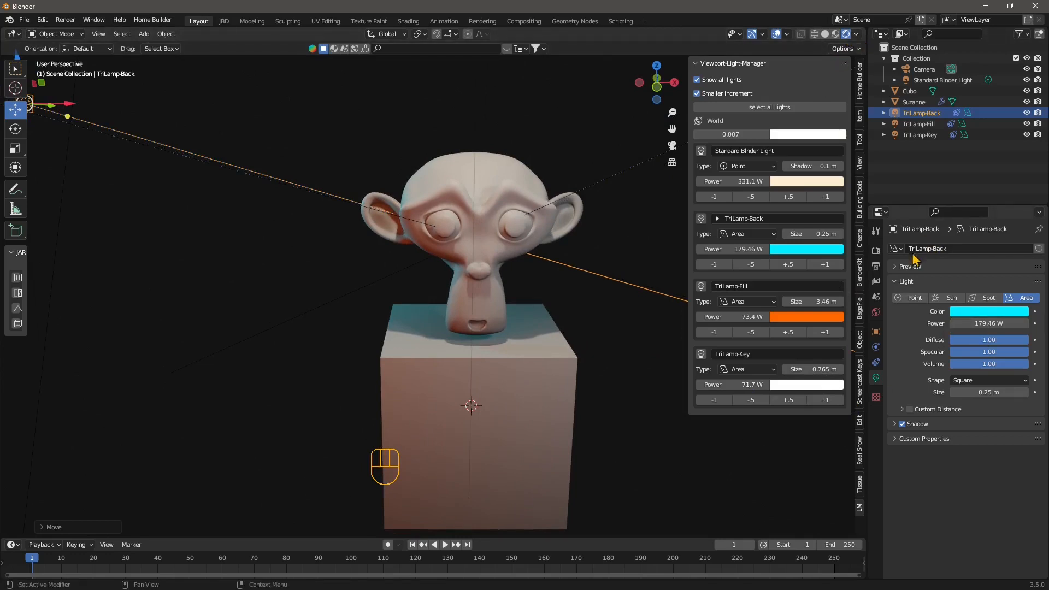
# - Switch the render engine to Cycles
pyautogui.click(876, 250)
pyautogui.click(975, 249)
pyautogui.click(967, 286)
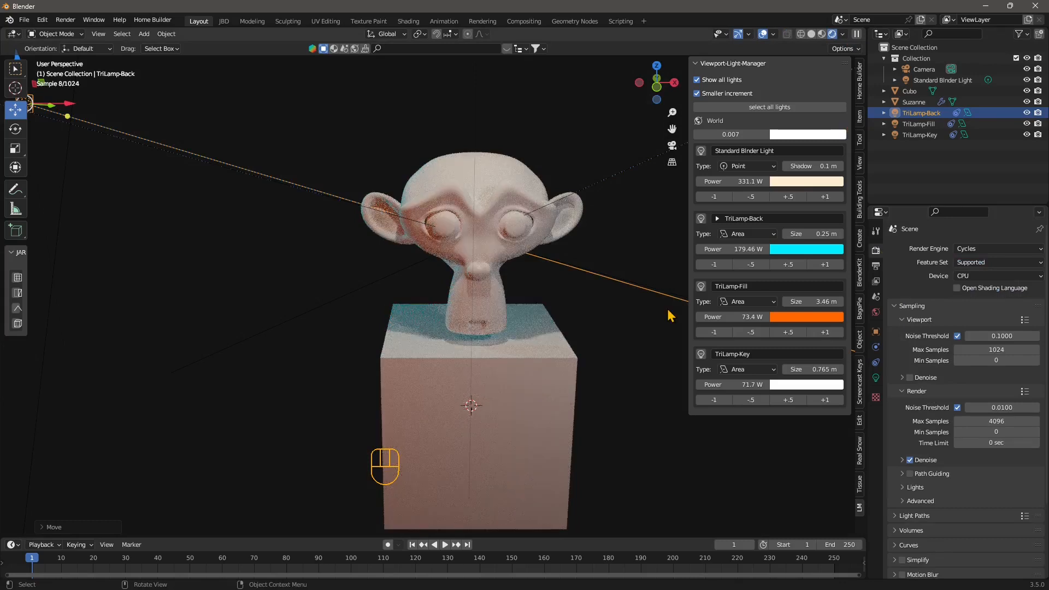
# - Lower Standard Binder Light's power from 331.1 W to 82.8 W
pyautogui.moveTo(746, 181); pyautogui.dragTo(732, 181)
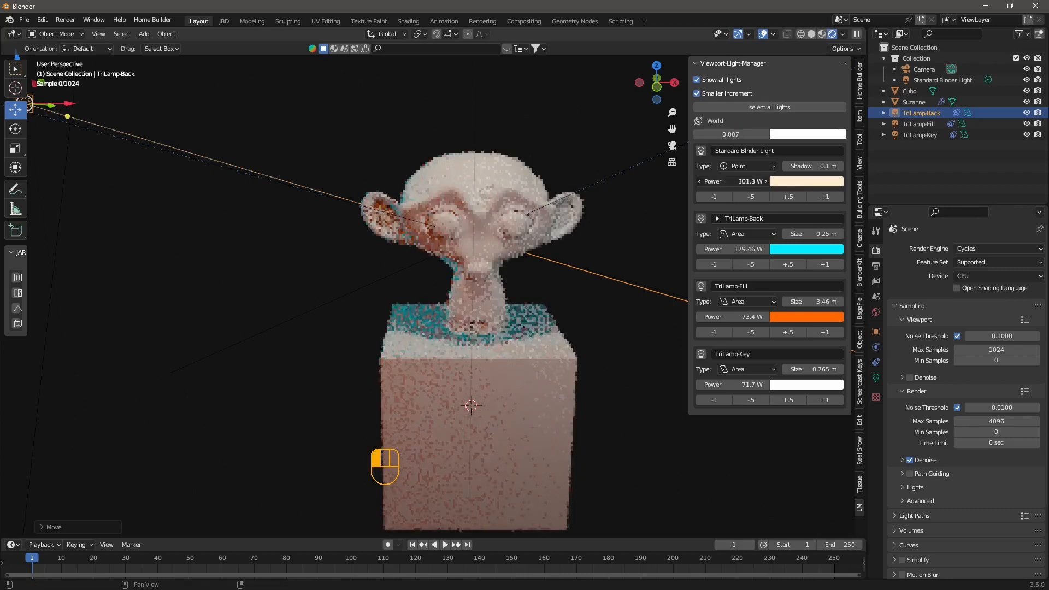
pyautogui.moveTo(732, 181)
pyautogui.mouseDown()
pyautogui.moveTo(705, 181)
pyautogui.moveTo(717, 181)
pyautogui.mouseUp()
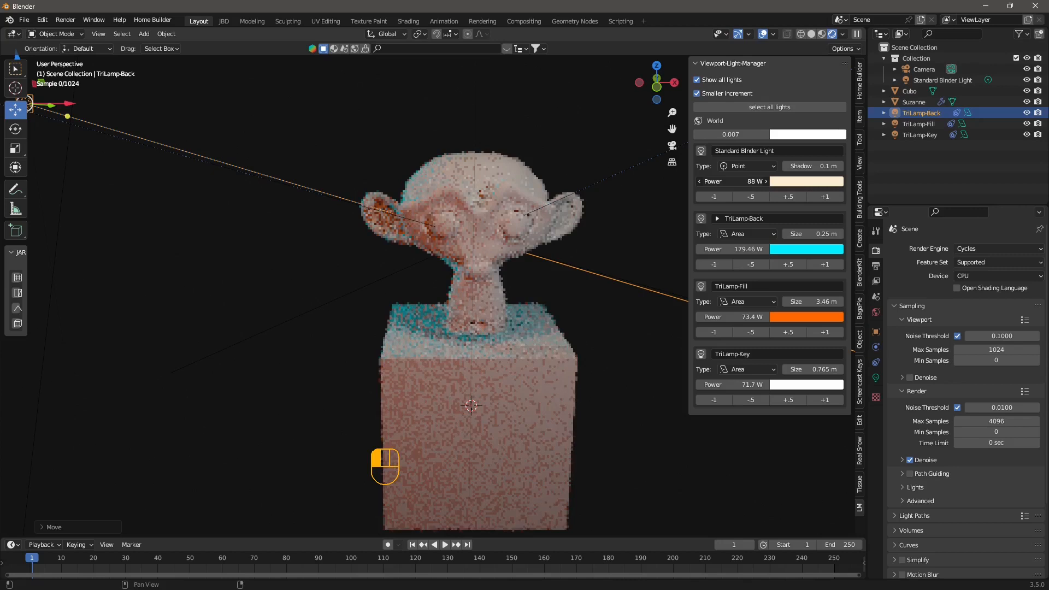
pyautogui.moveTo(717, 181); pyautogui.dragTo(715, 180)
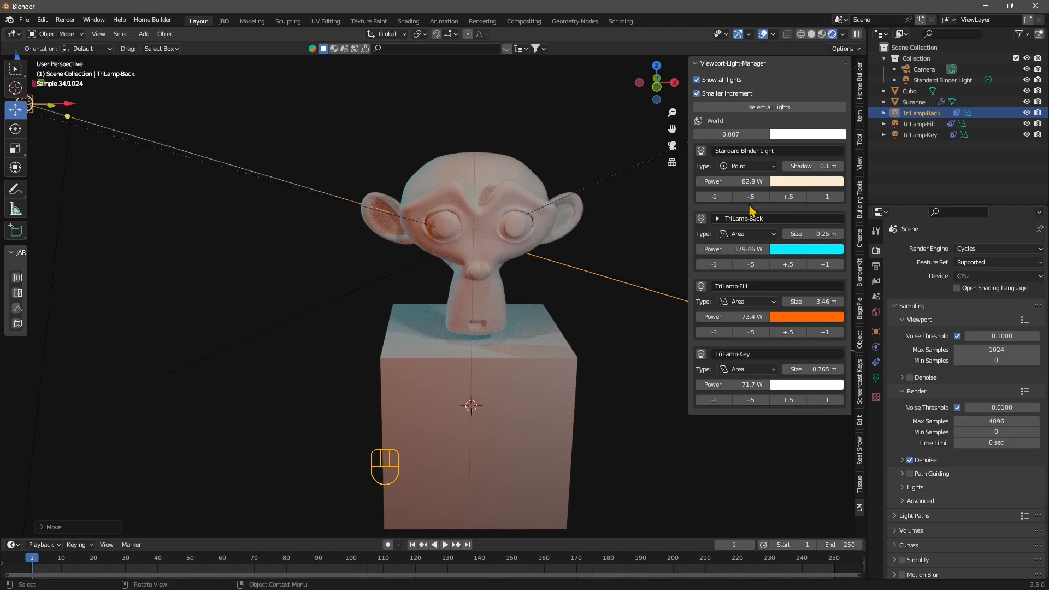
# - Raise Standard Binder Light to 104.73 W and widen TriLamp-Back's area size to 0.77 m
pyautogui.click(787, 198)
pyautogui.moveTo(611, 369); pyautogui.dragTo(562, 371, button='middle')
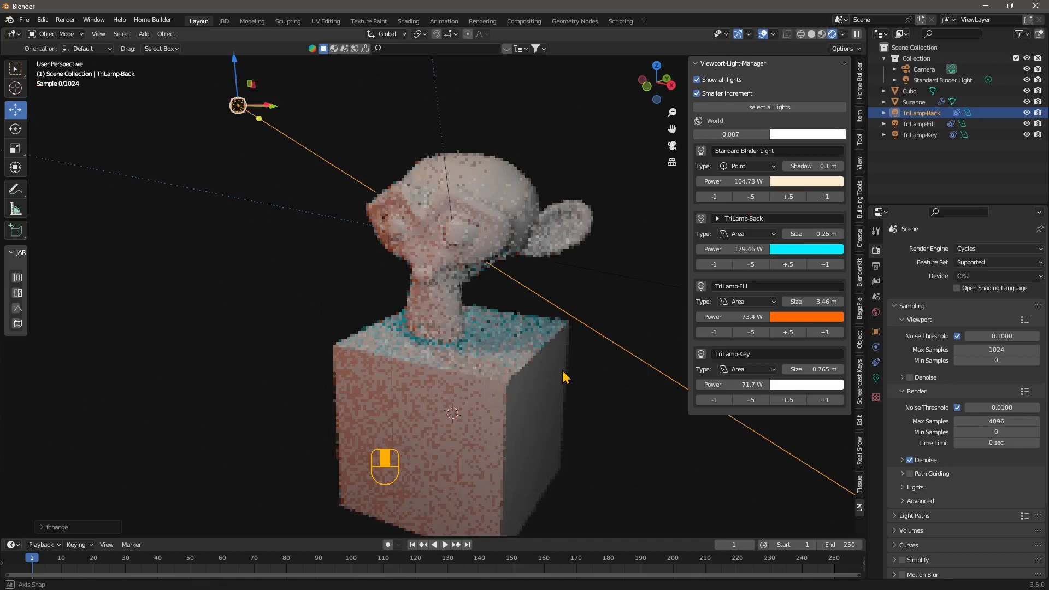
pyautogui.moveTo(563, 371)
pyautogui.mouseDown(button='middle')
pyautogui.moveTo(557, 363)
pyautogui.moveTo(565, 374)
pyautogui.mouseUp(button='middle')
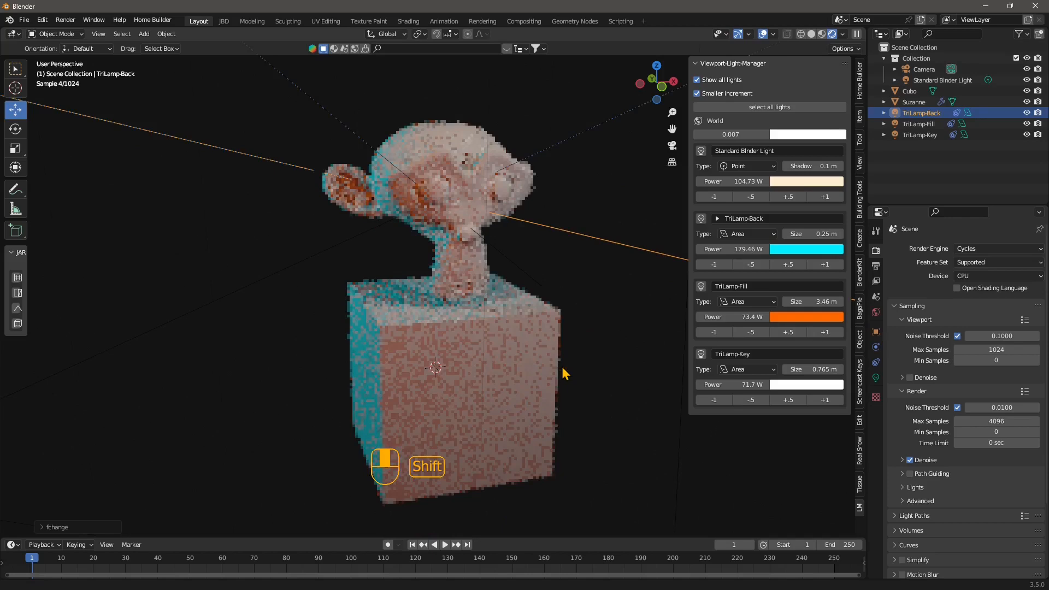
pyautogui.moveTo(813, 234); pyautogui.dragTo(838, 234)
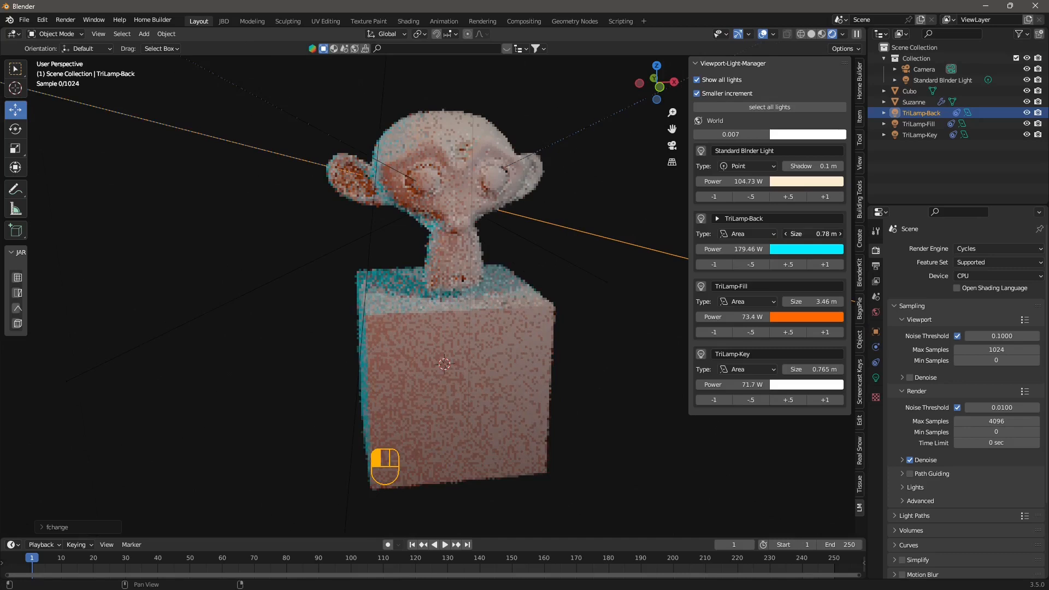
pyautogui.moveTo(813, 234); pyautogui.dragTo(812, 234)
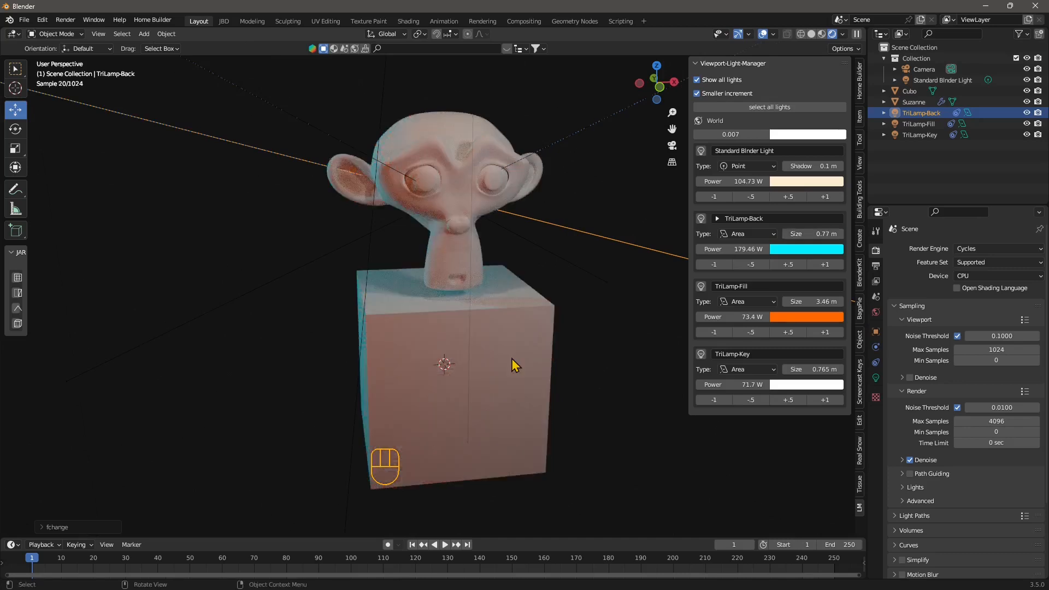